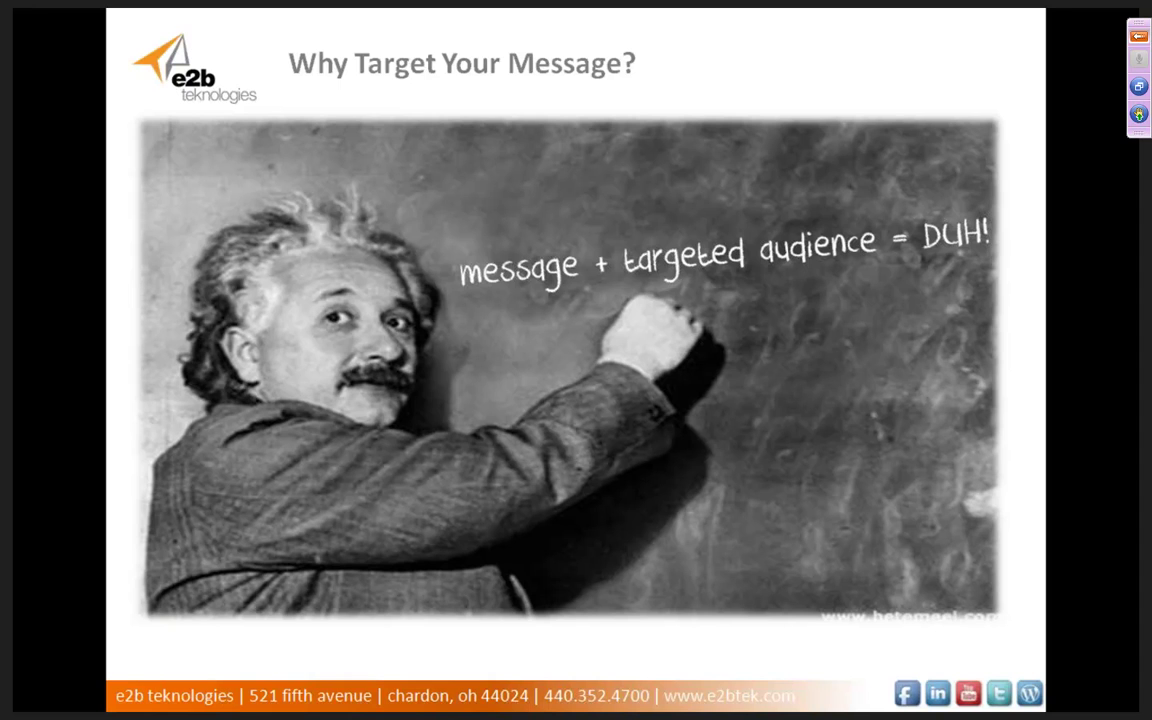
key(Right)
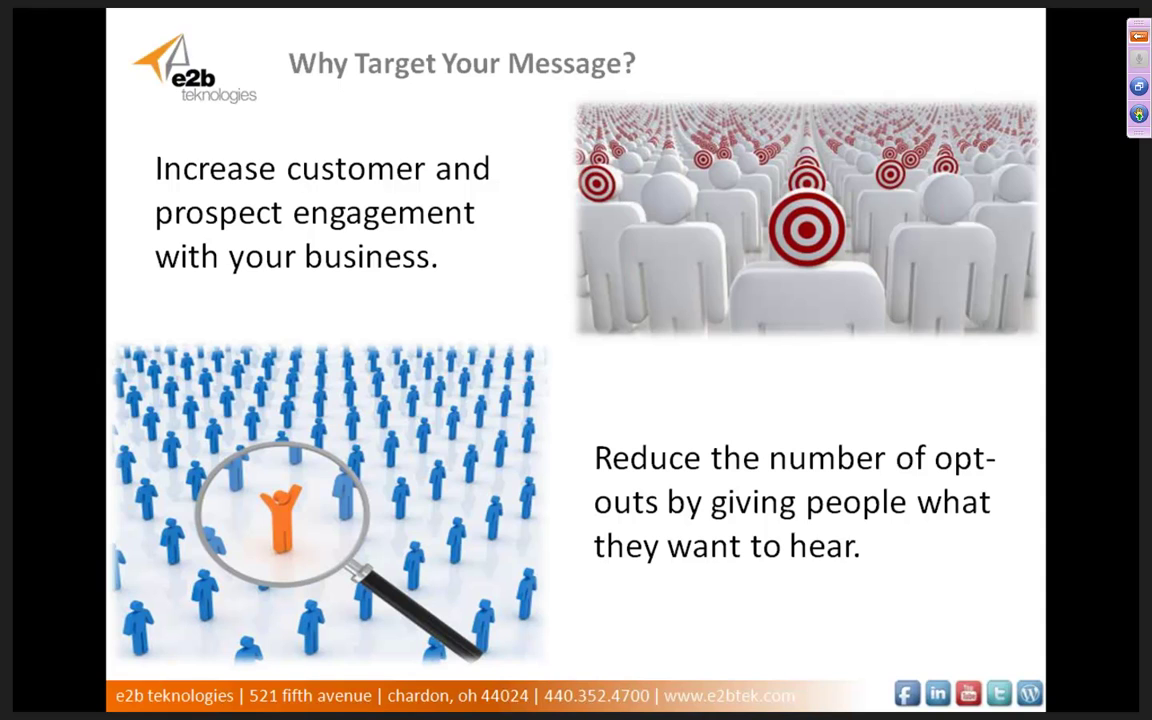
key(Right)
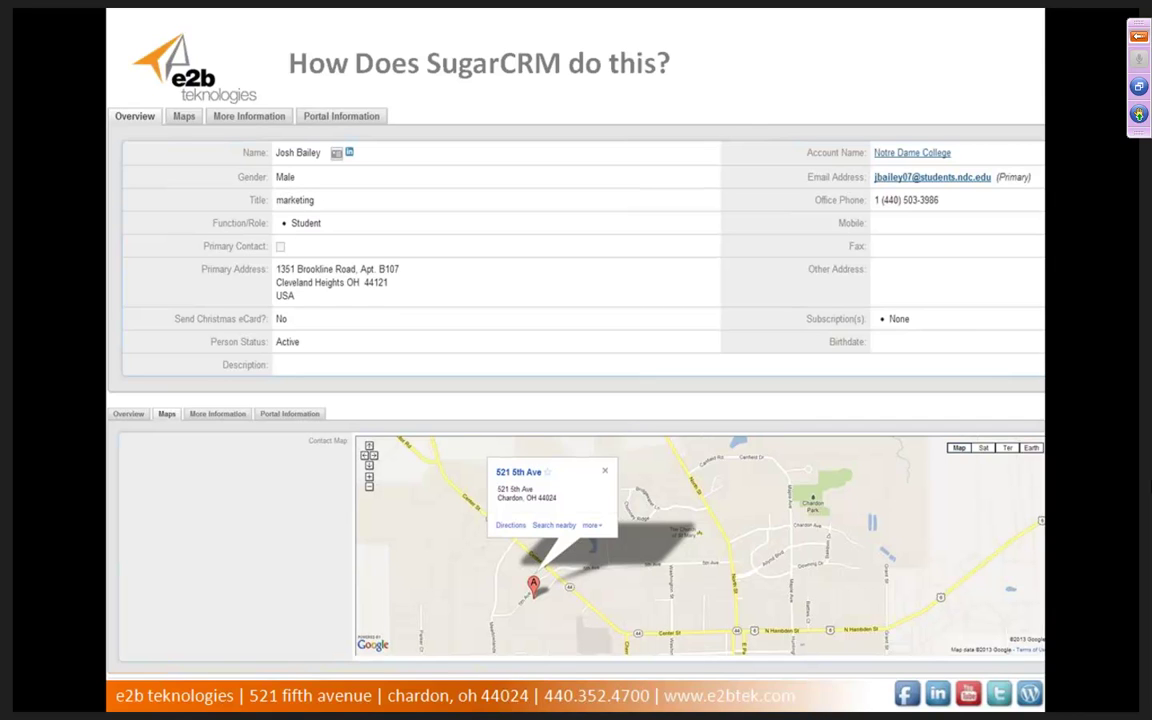
key(Right)
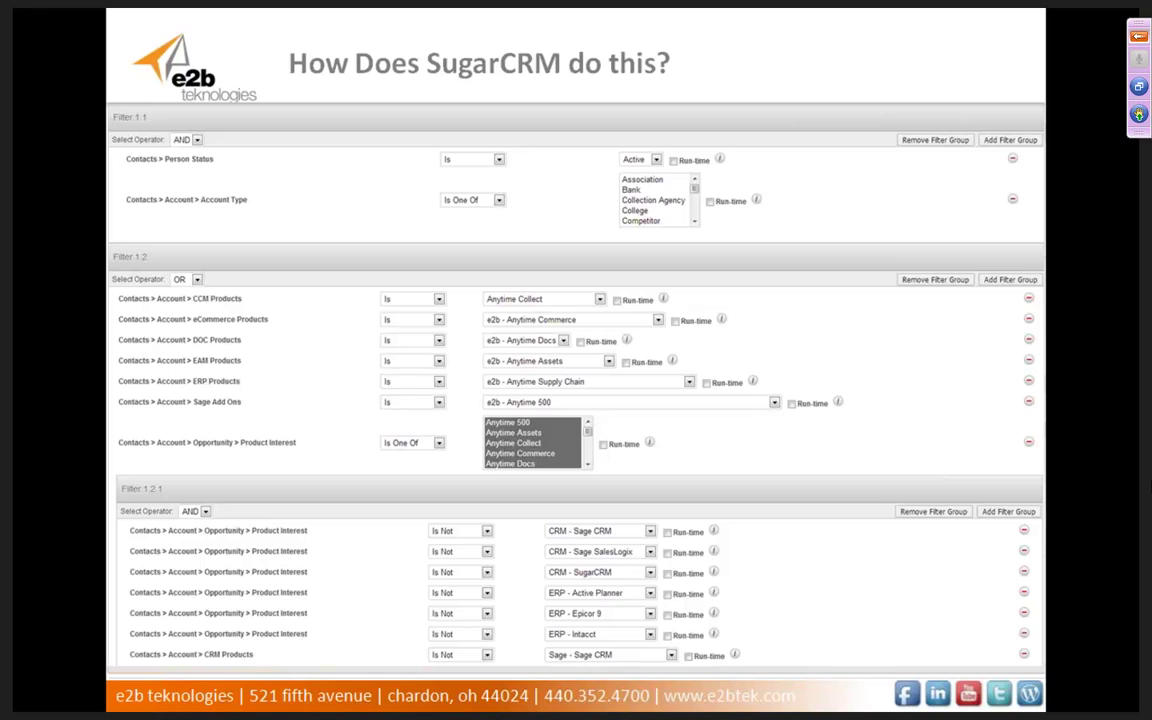
key(Right)
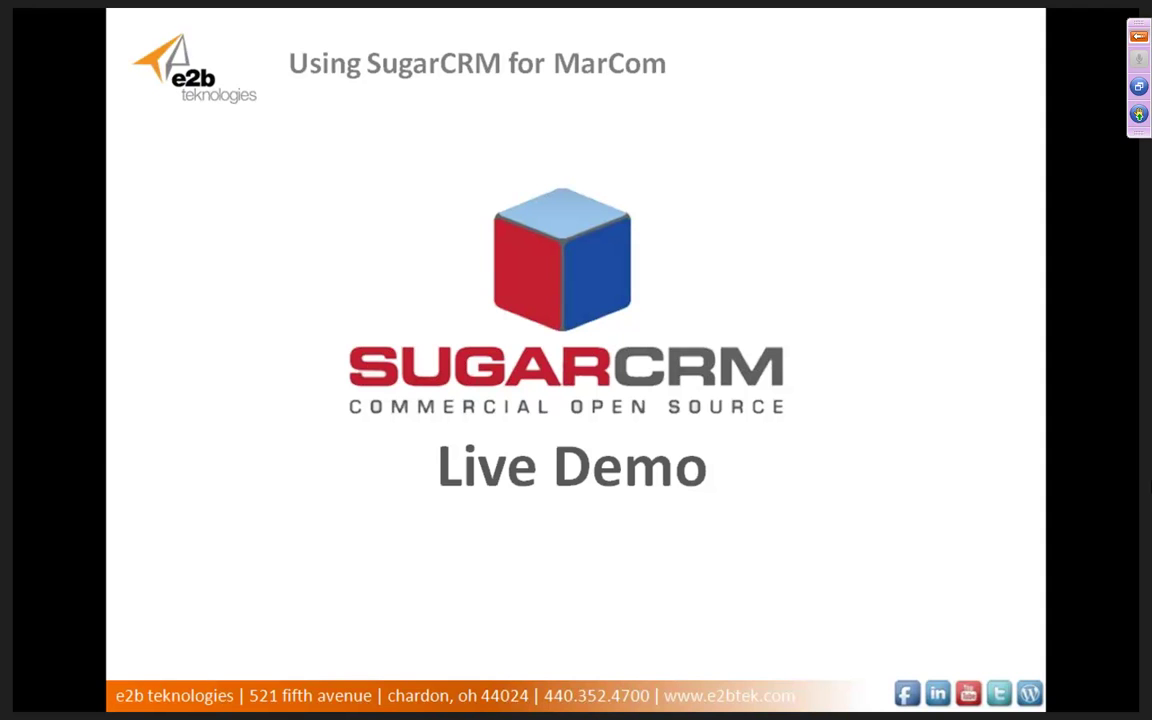
Switch to the SugarCRM home page in Chrome and dismiss the Microsoft Forefront Client Security notification.
key(alt+Tab)
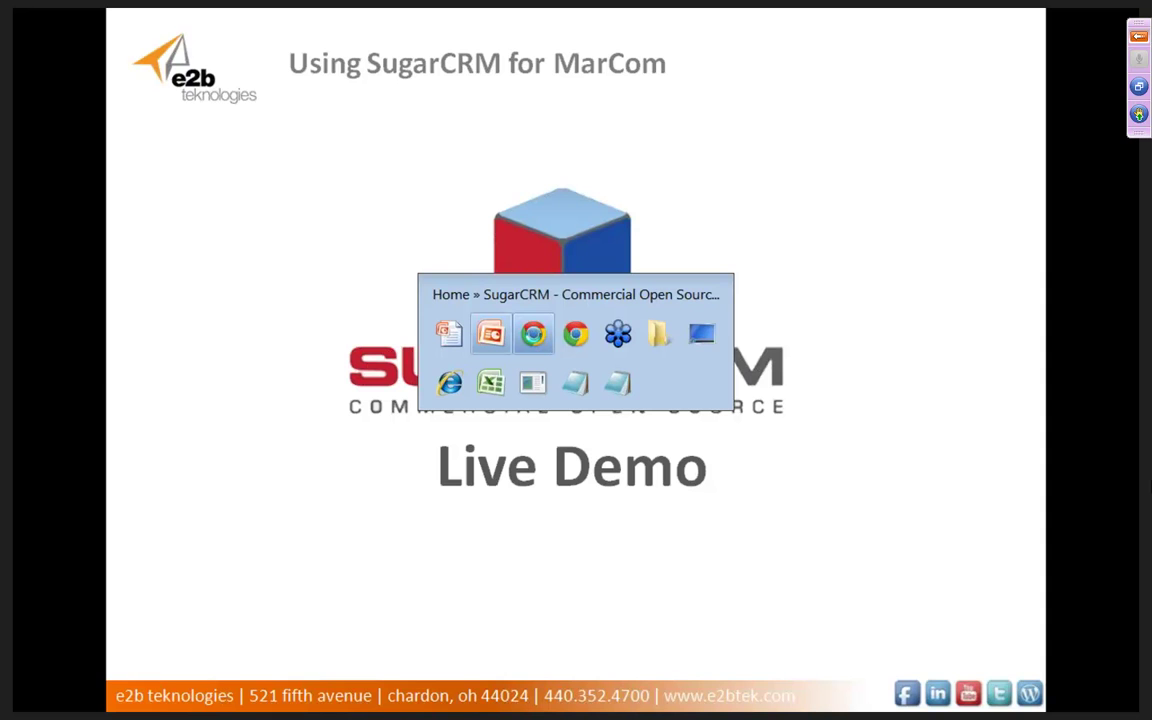
click(533, 340)
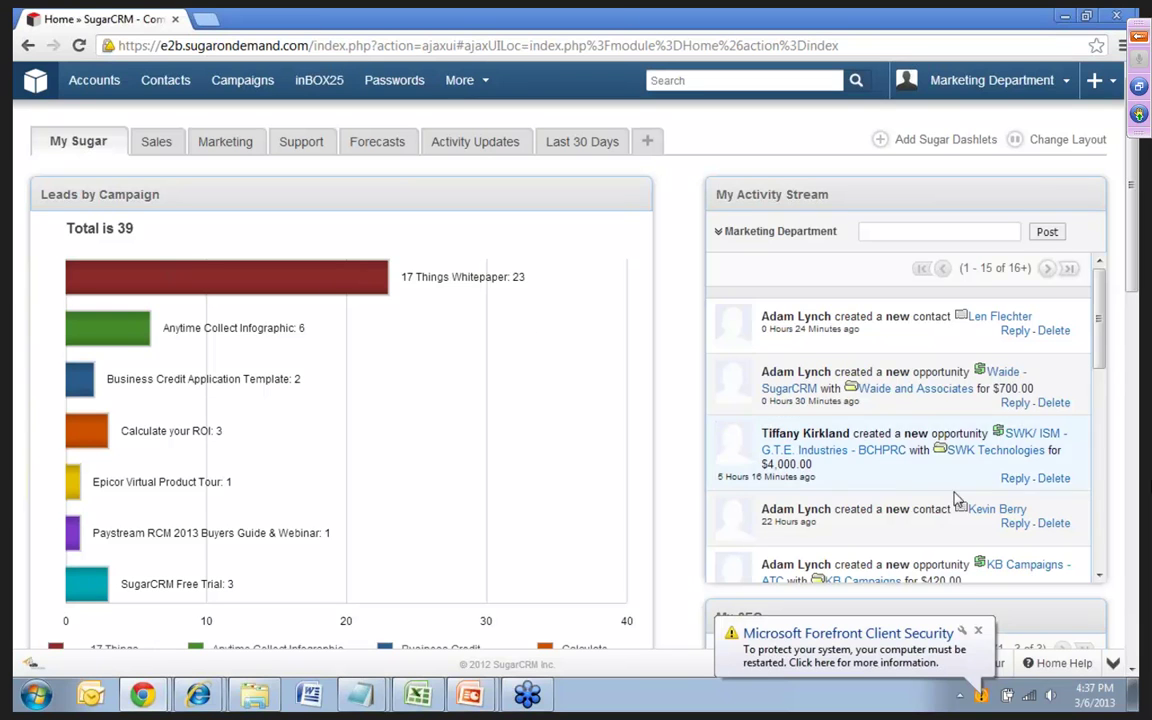
click(978, 632)
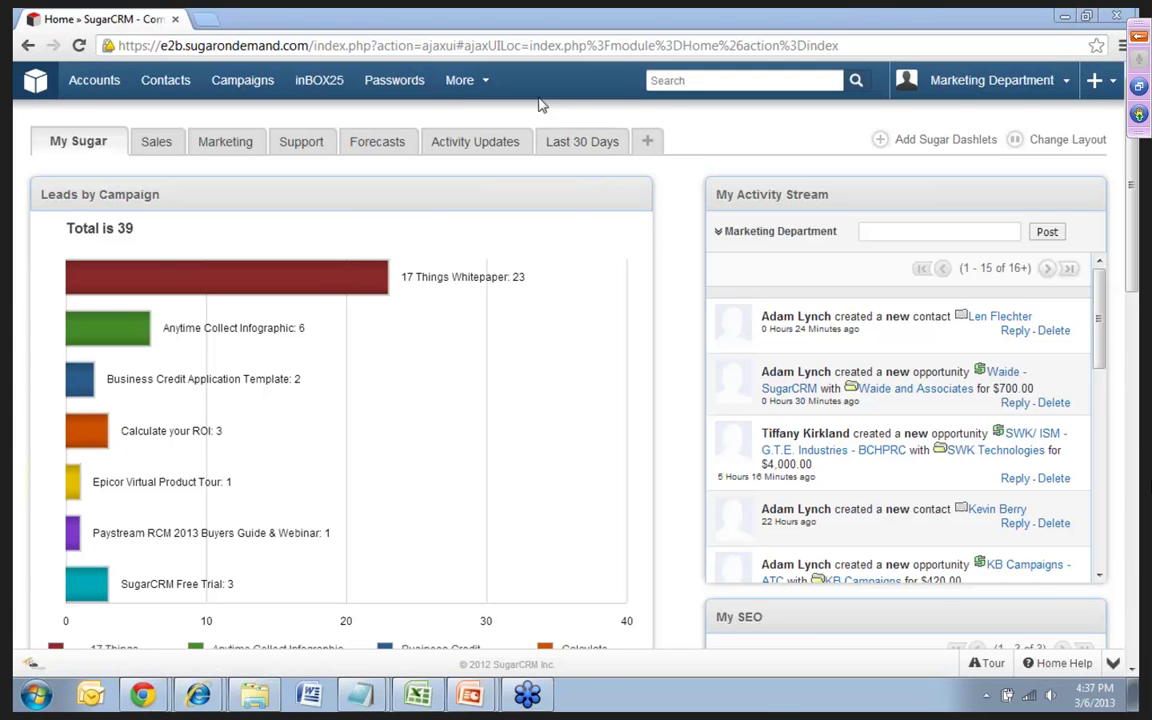
Start a new custom Rows and Columns Report based on the Contacts module.
mouse_move(489, 93)
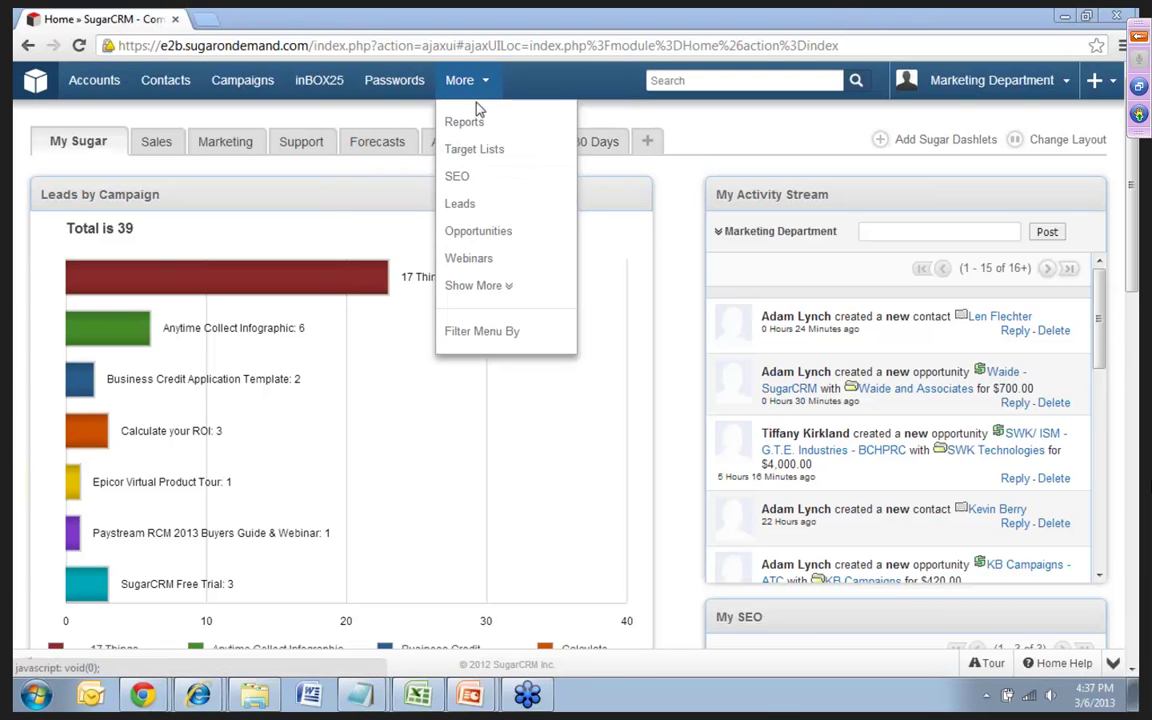
click(477, 123)
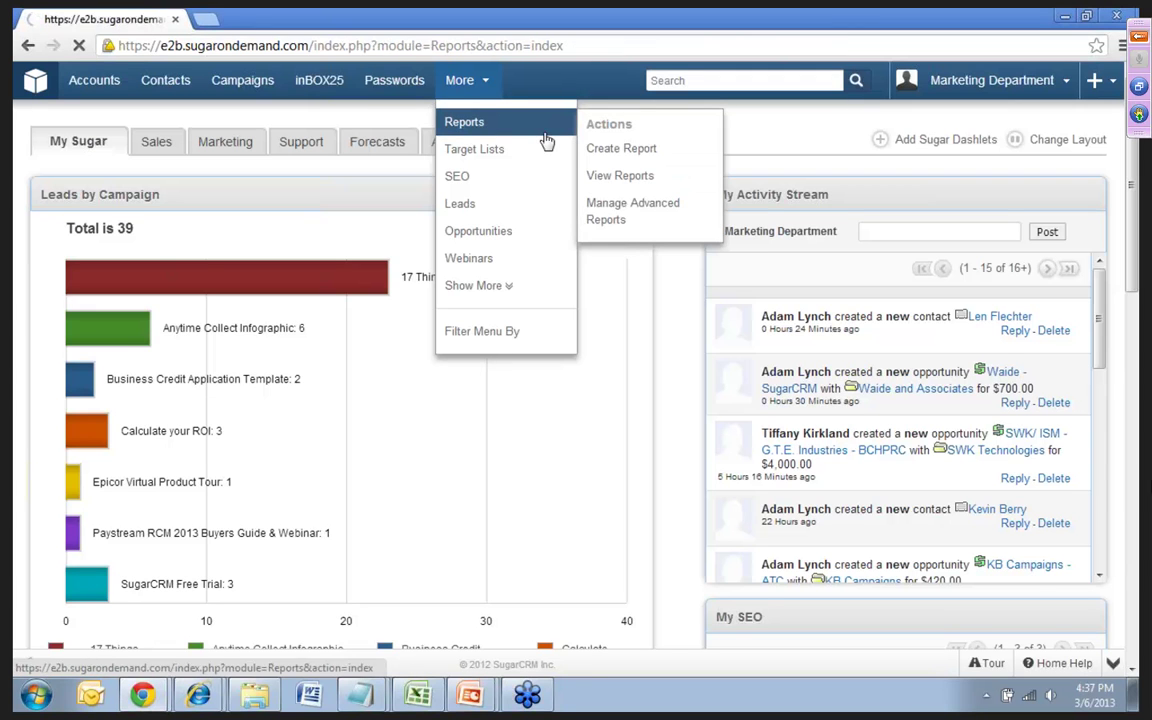
mouse_move(398, 147)
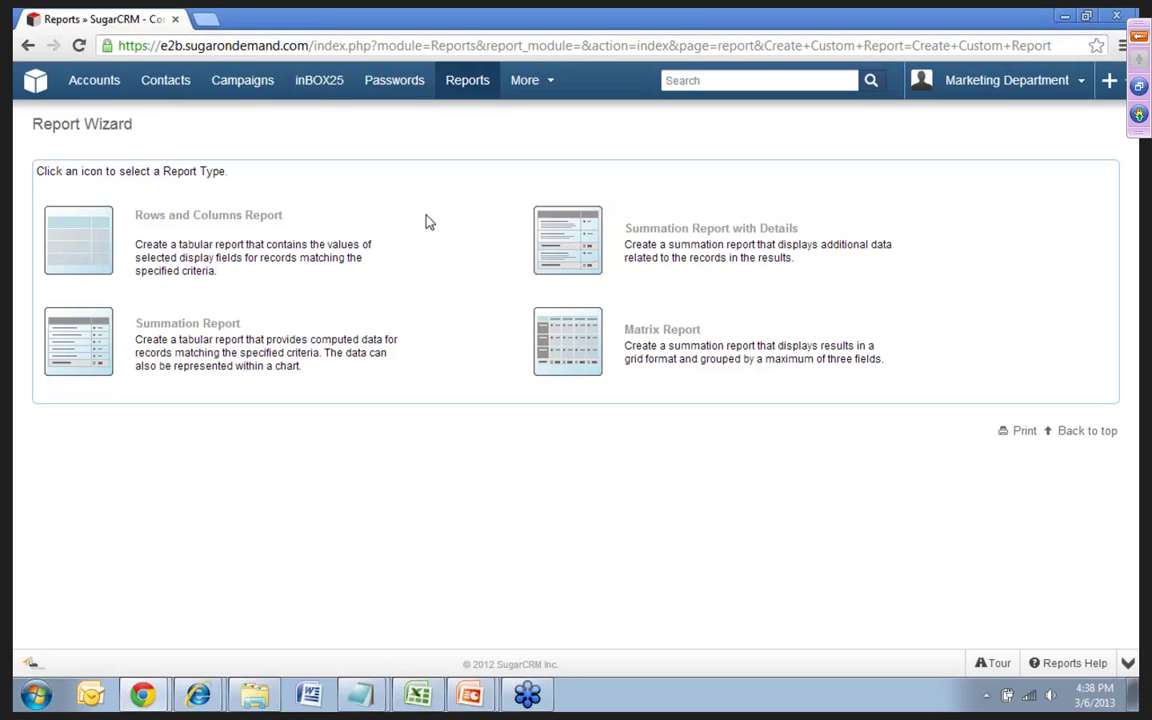
click(85, 247)
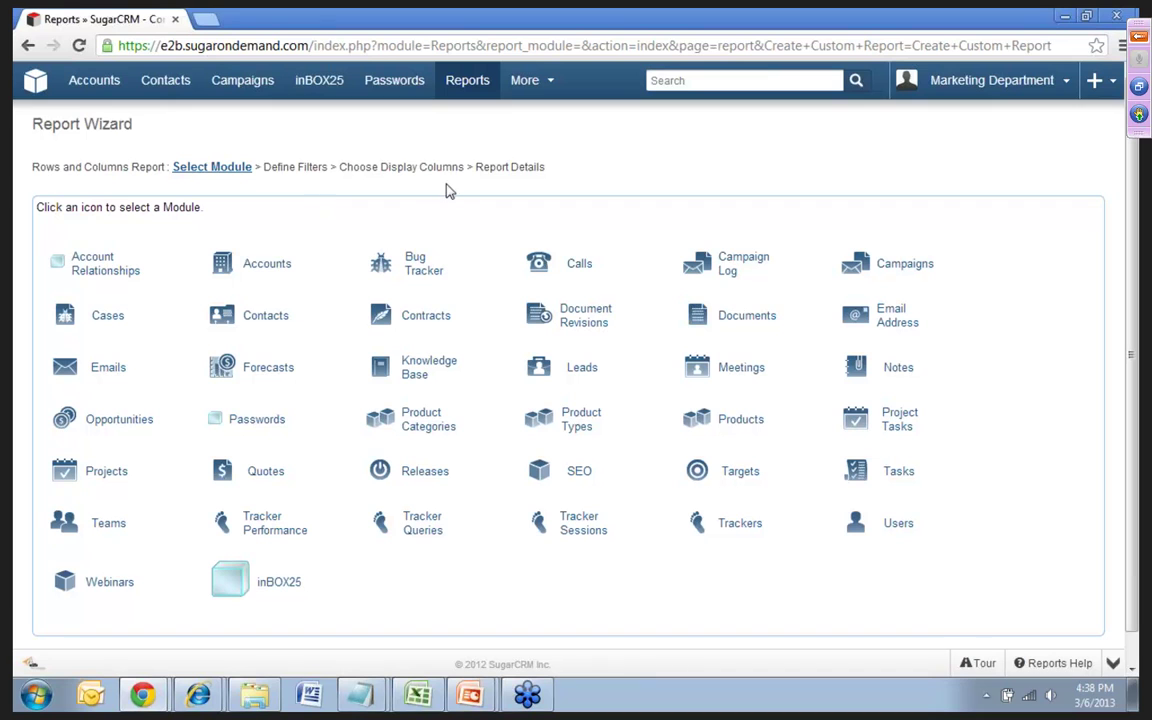
click(259, 320)
Add a report filter for contacts whose Person Status is Active.
scroll(497, 332, down, 1)
scroll(420, 450, down, 1)
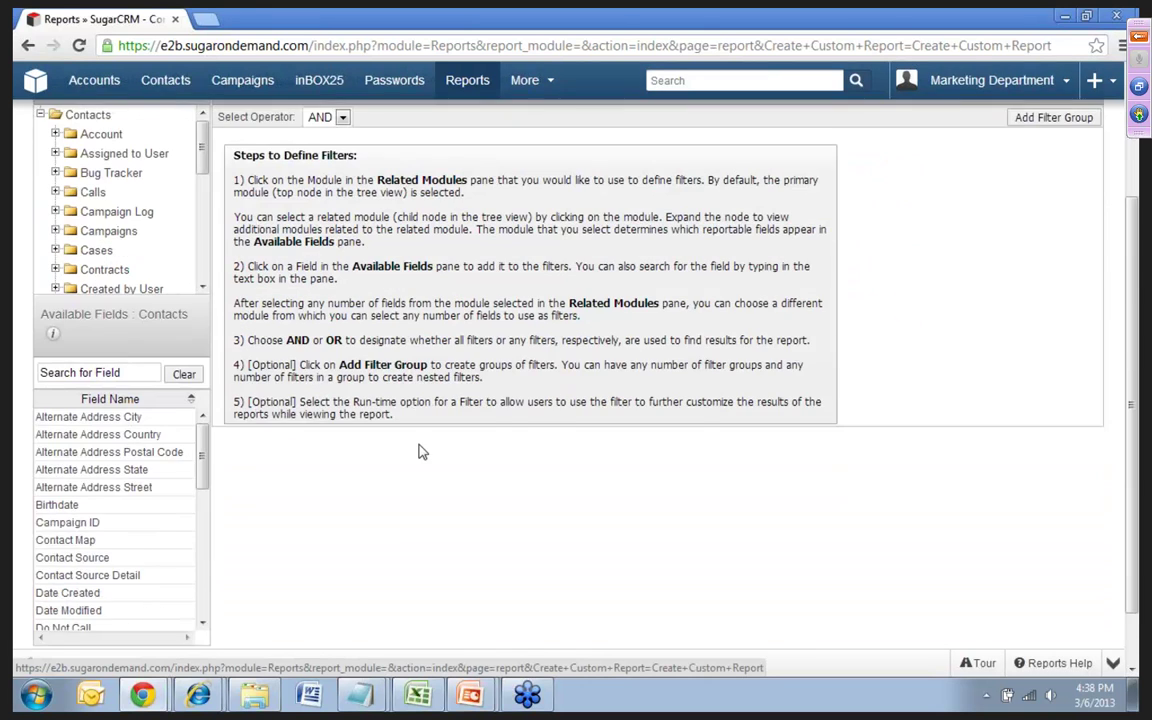
scroll(420, 450, up, 1)
scroll(420, 452, down, 1)
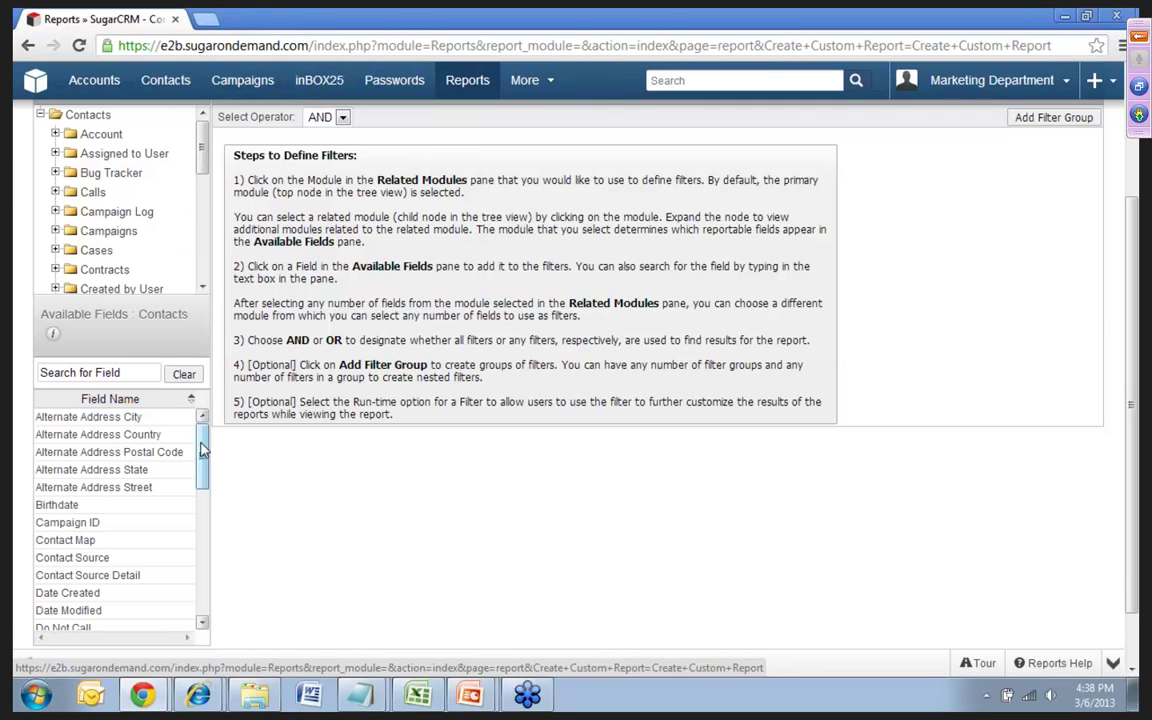
drag(202, 450, 203, 525)
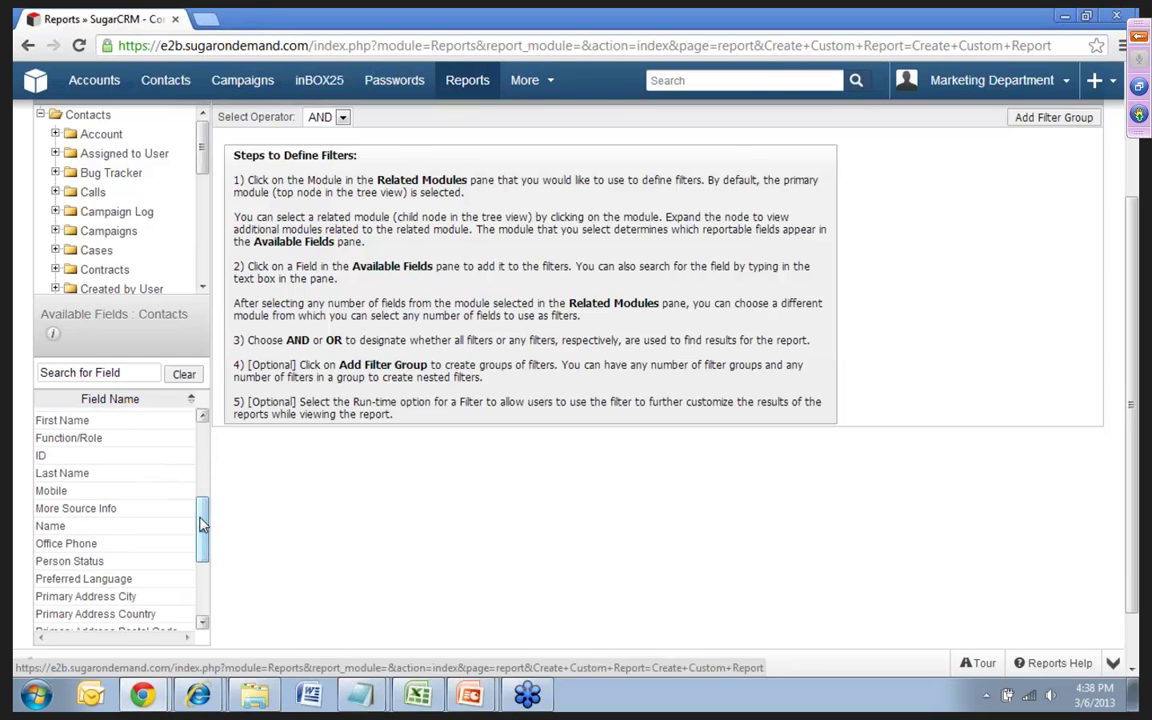
click(95, 561)
scroll(538, 288, up, 3)
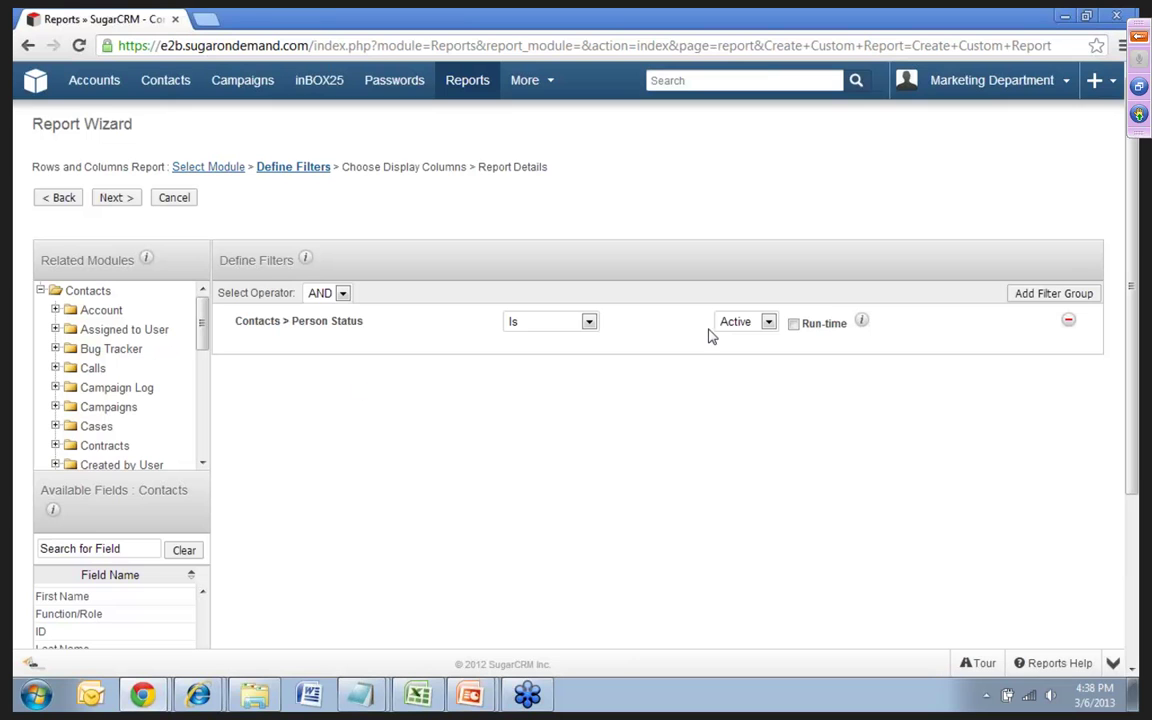
Add a filter on the related Account's Account Type field with the operator Is One Of.
click(101, 312)
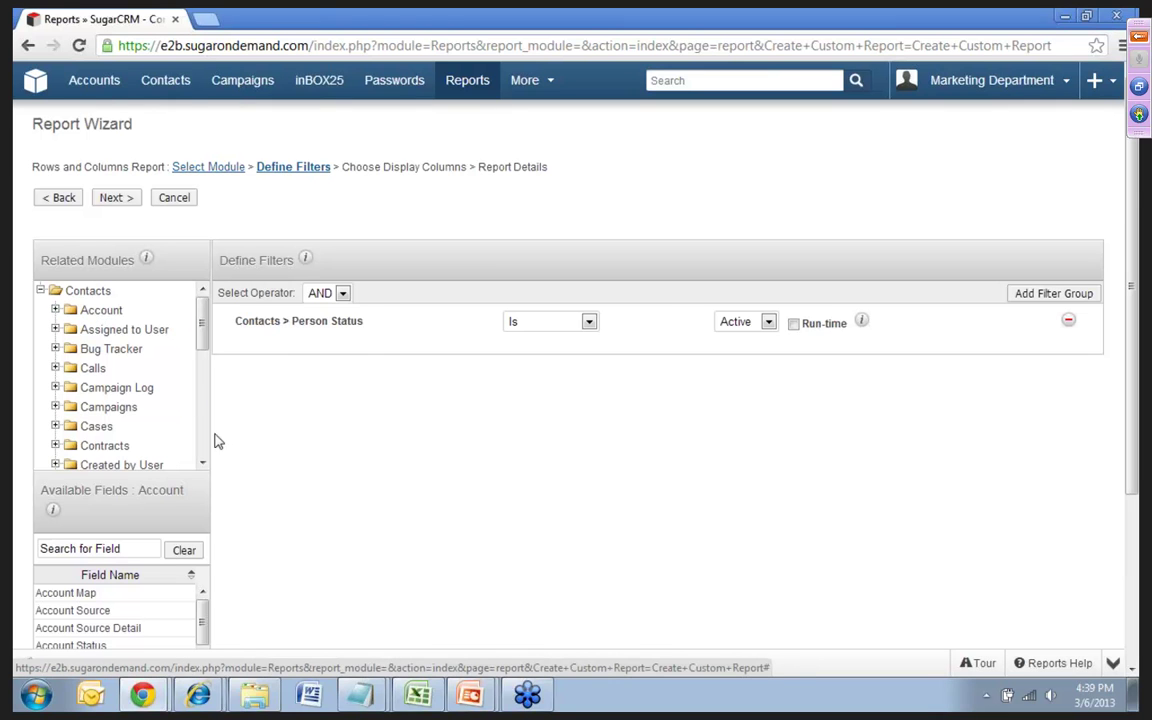
scroll(257, 535, down, 2)
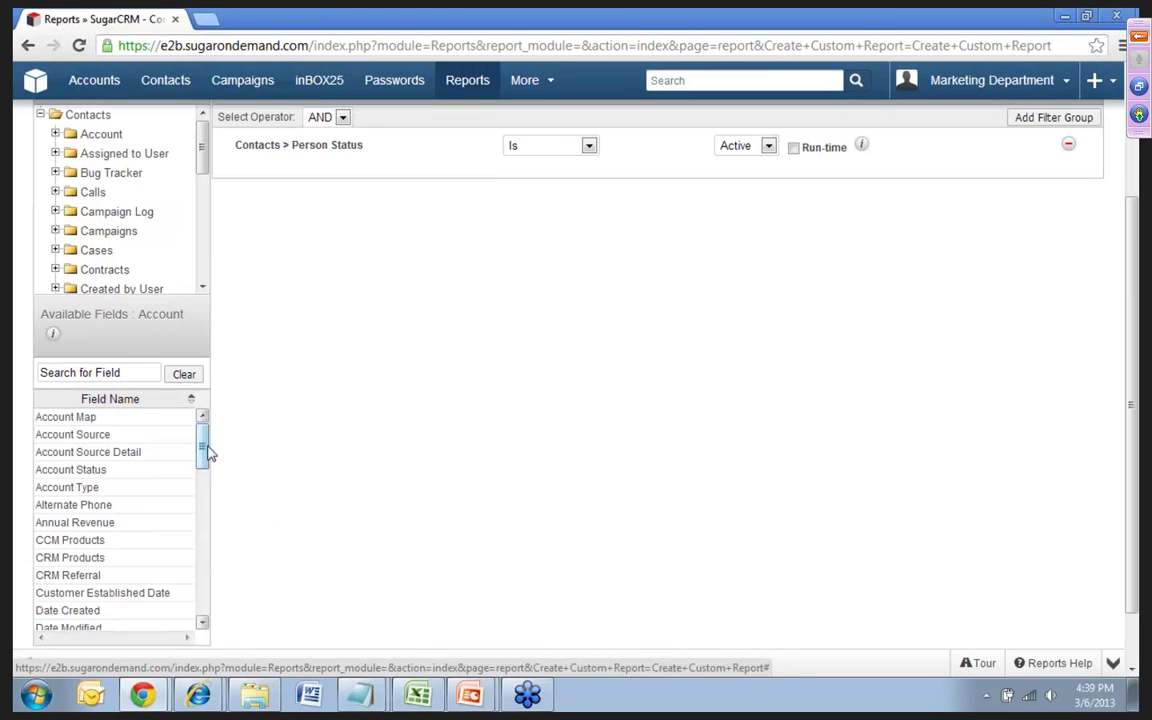
mouse_move(209, 454)
mouse_down()
mouse_move(207, 500)
mouse_move(204, 455)
mouse_up()
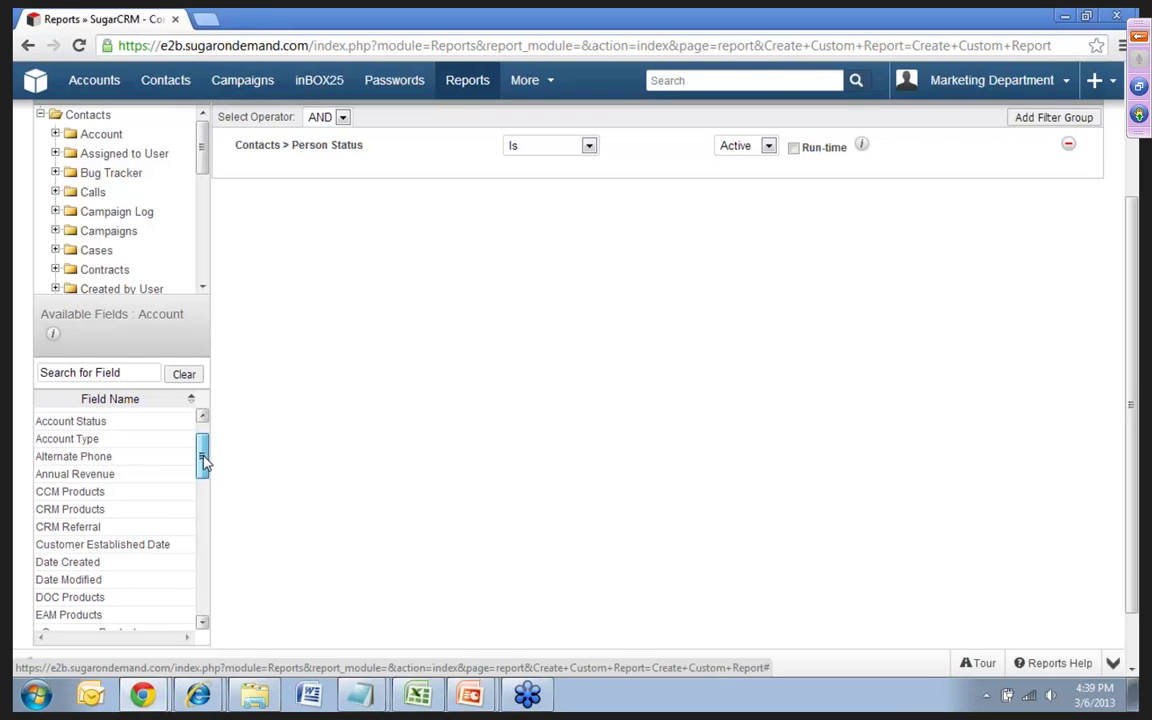
double_click(67, 439)
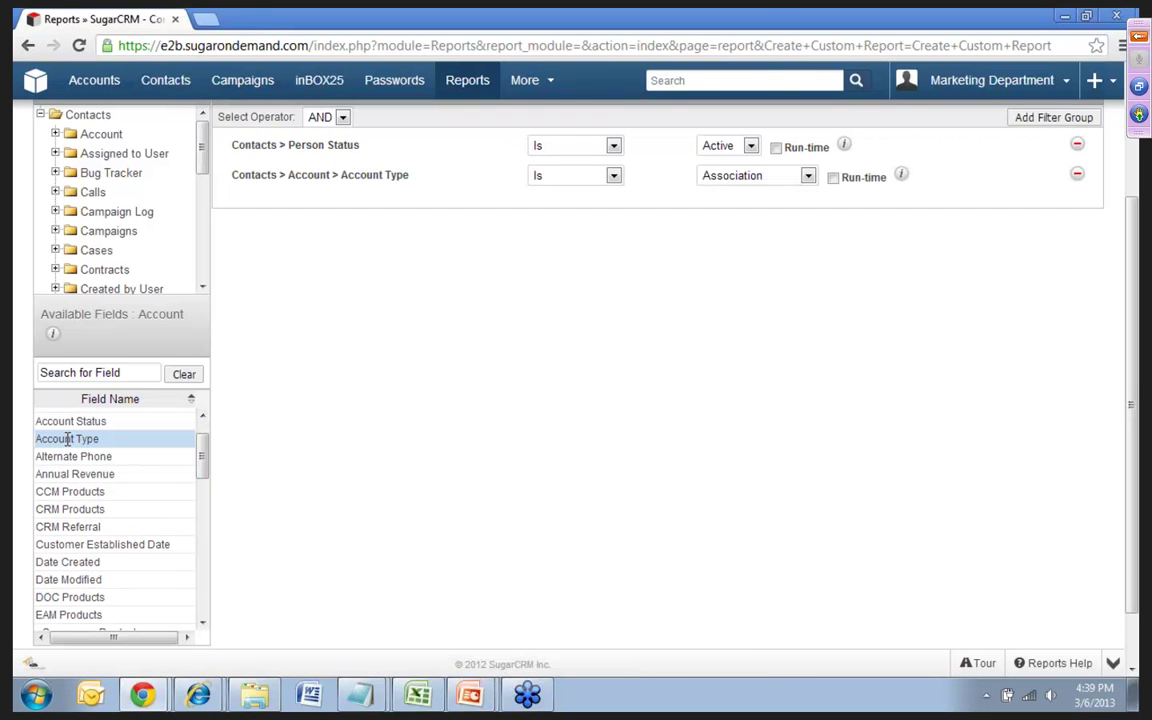
click(613, 180)
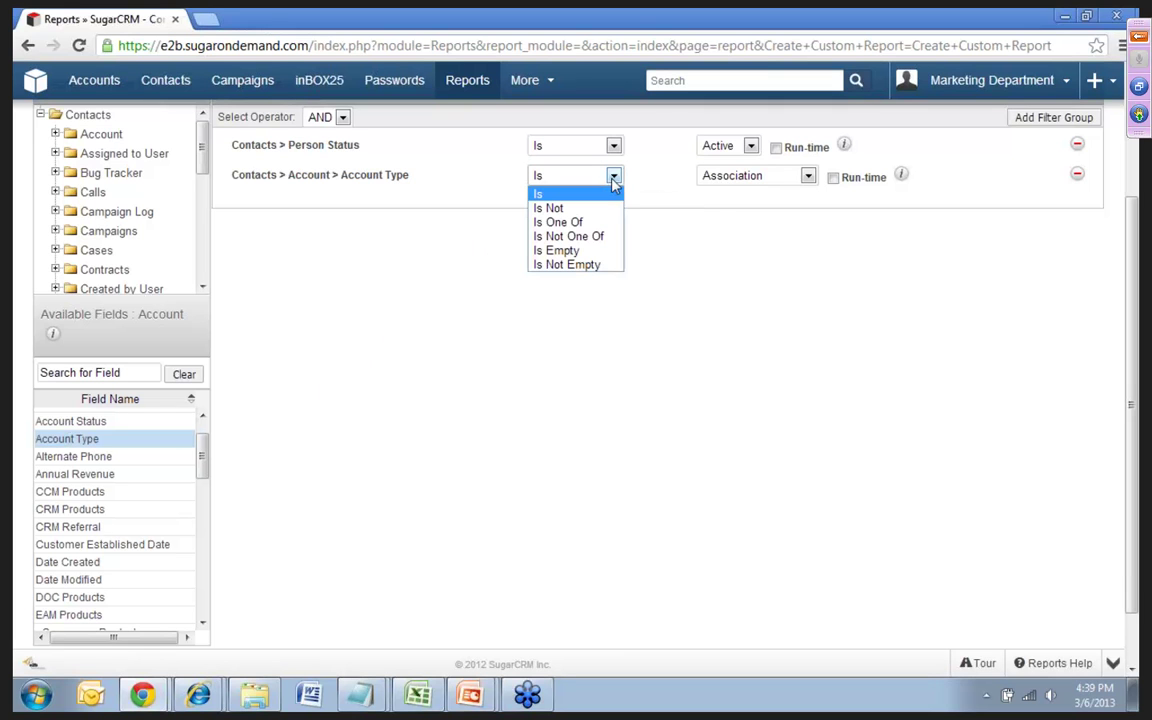
click(590, 229)
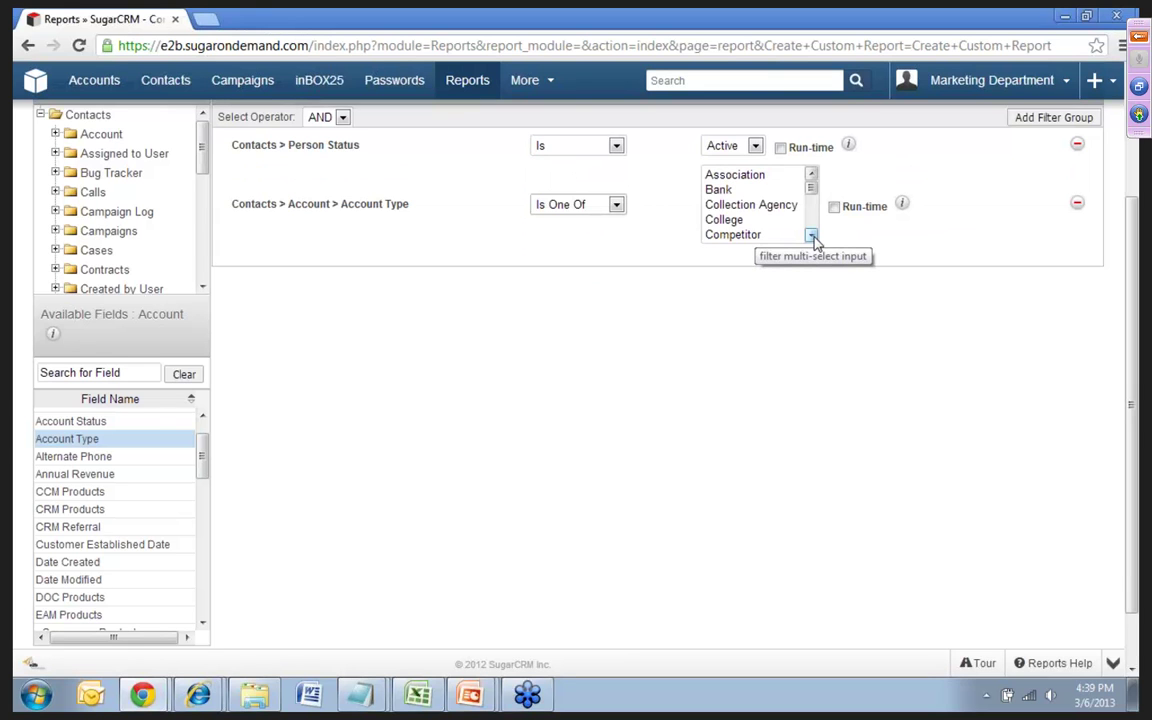
Select Customer, Partner/VAR and Prospect as the accepted values of the Account Type filter.
click(812, 237)
click(812, 237)
click(812, 237)
click(812, 237)
click(812, 237)
click(812, 237)
click(812, 237)
click(812, 237)
click(730, 175)
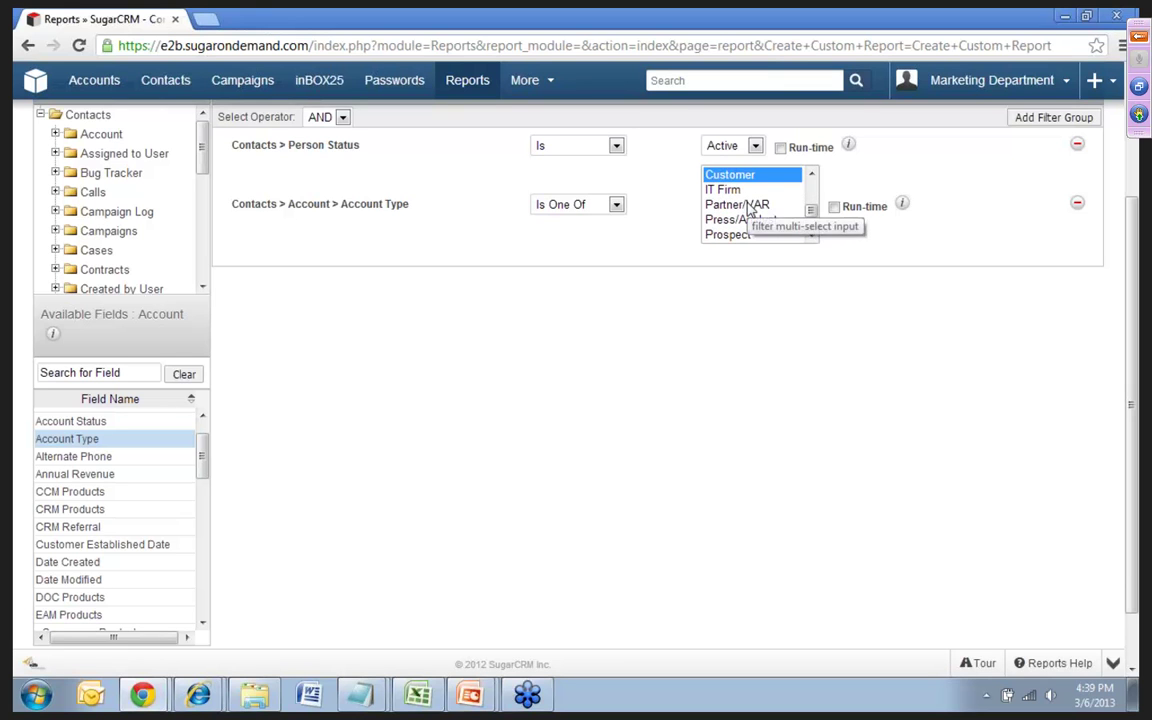
ctrl+click(749, 206)
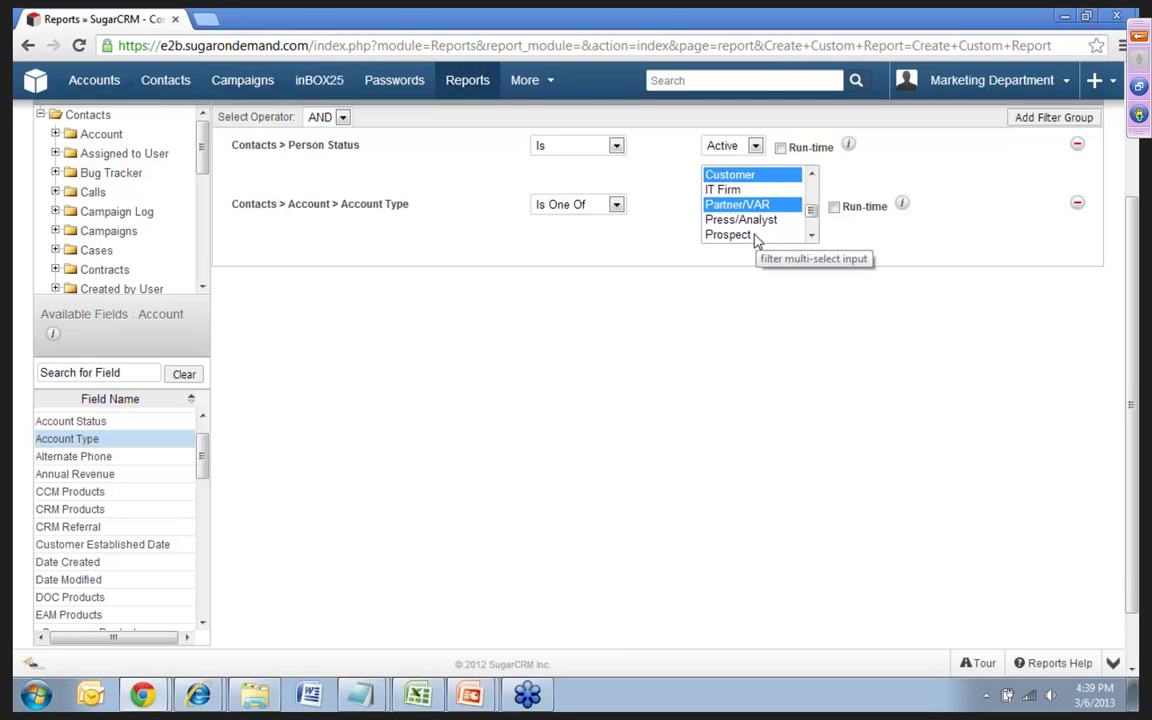
ctrl+click(758, 234)
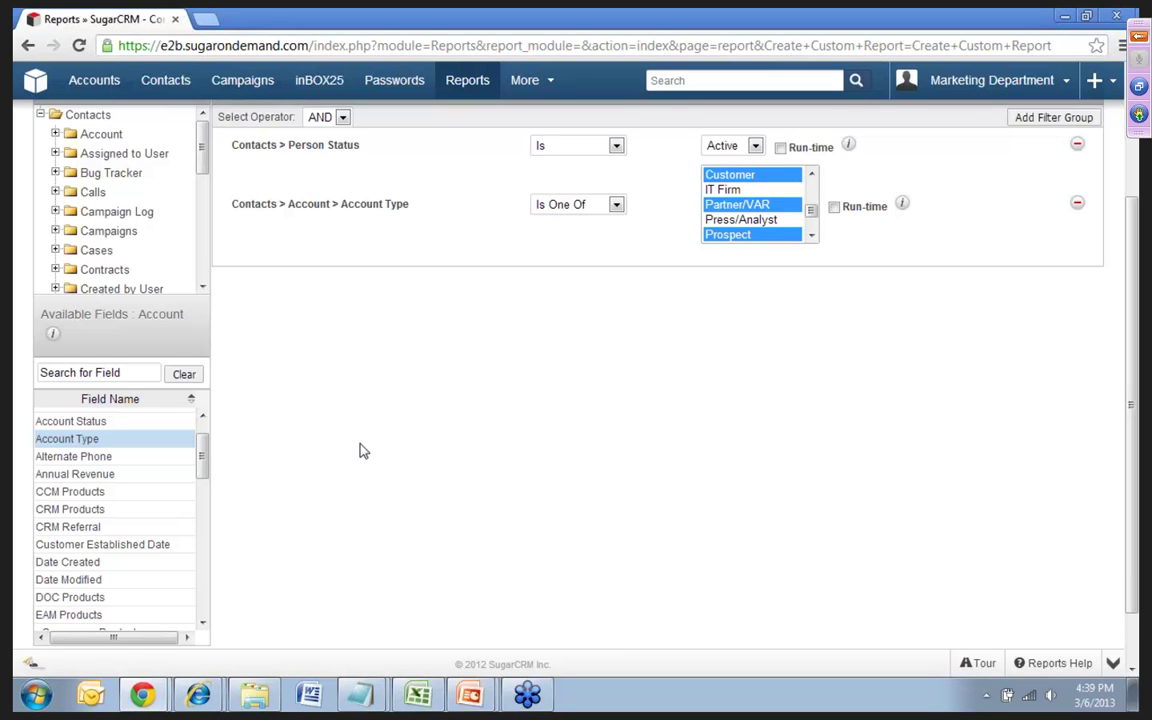
Add a filter on the related Email Address module's Email Address field with the operator Is Not Empty.
drag(204, 163, 204, 197)
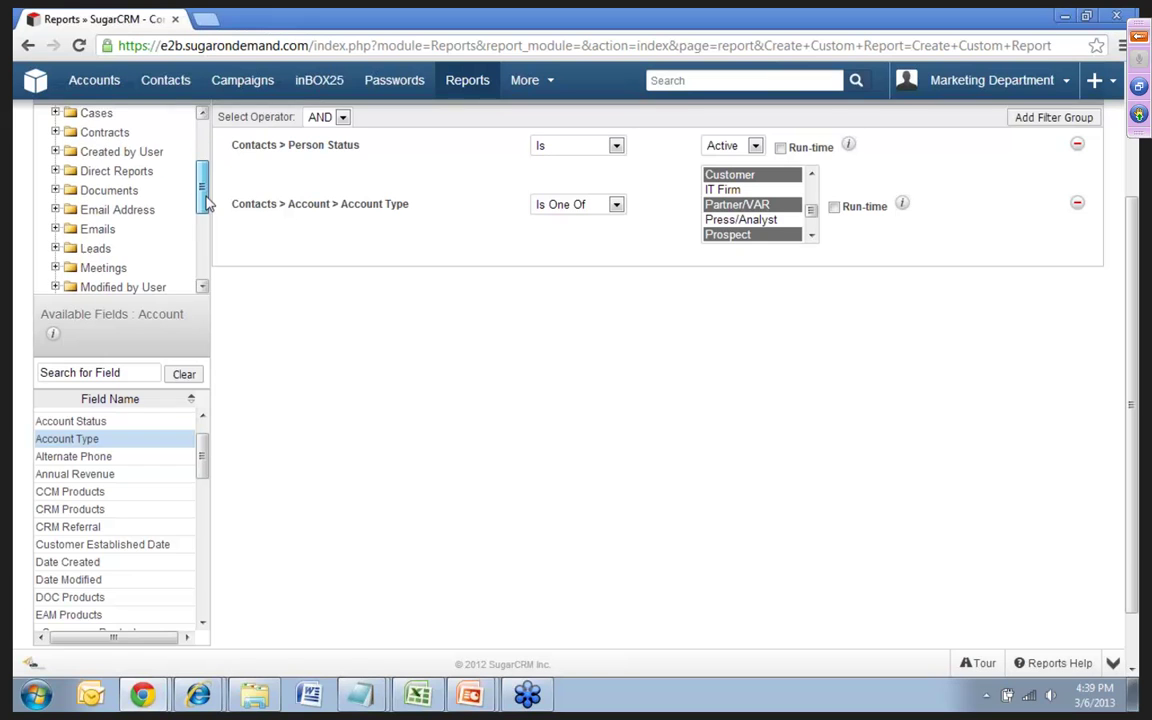
click(118, 208)
click(72, 469)
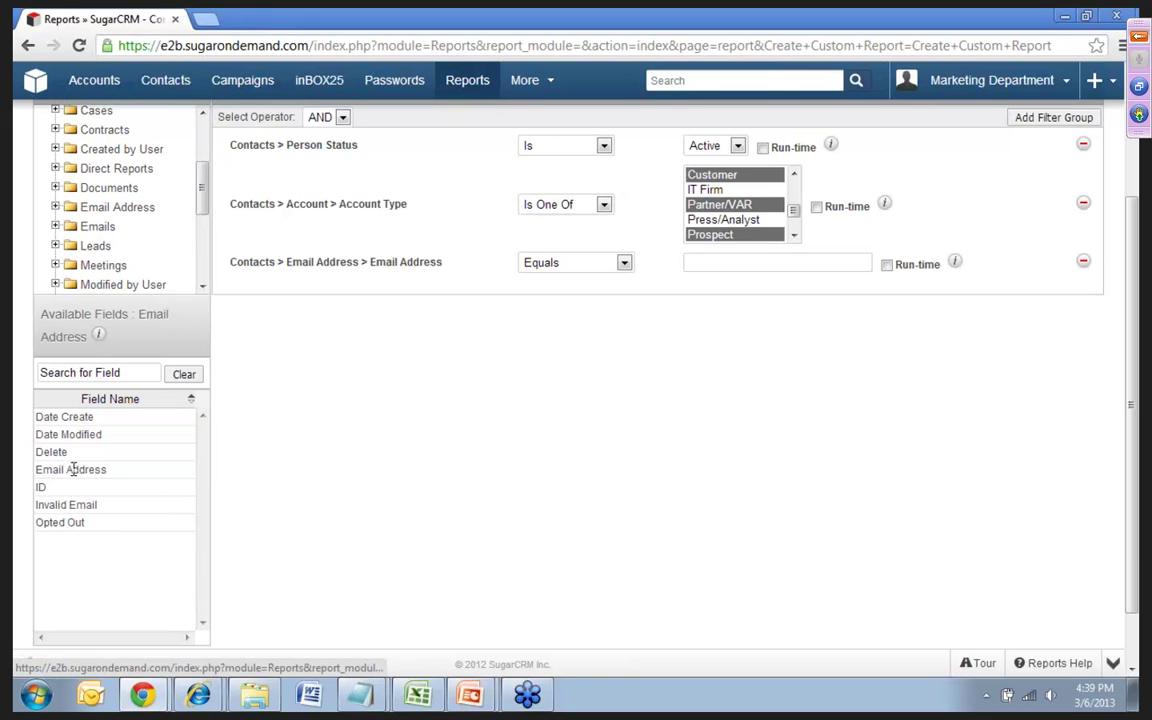
click(624, 262)
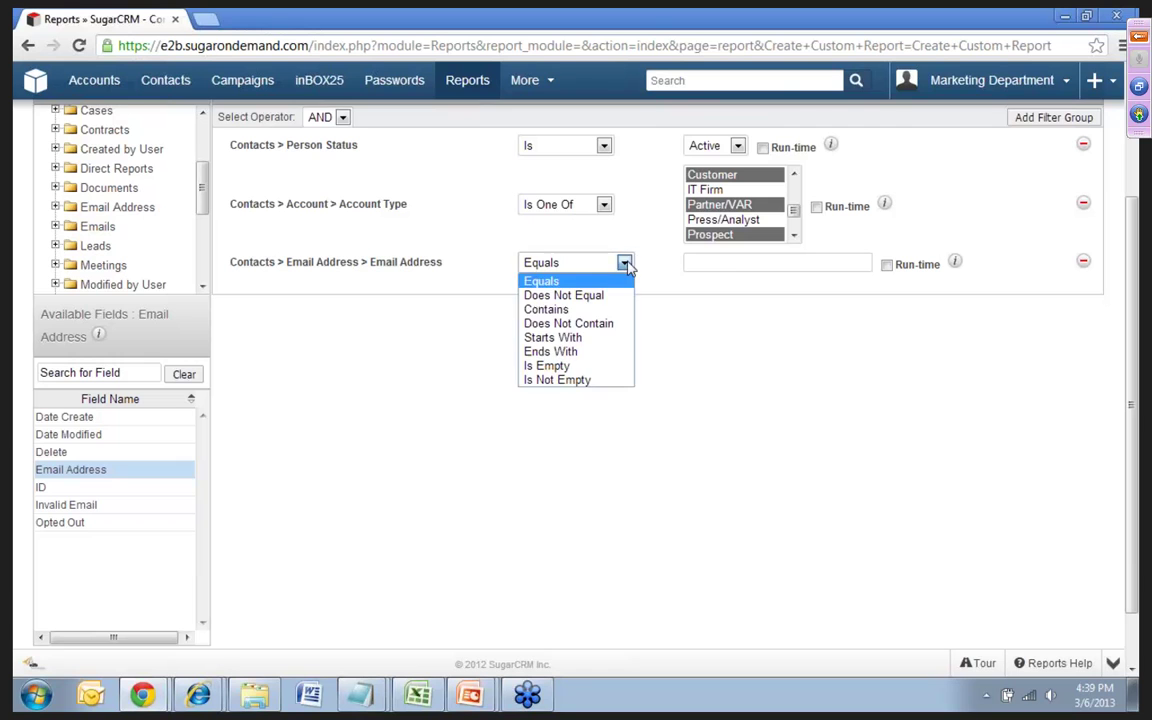
click(580, 380)
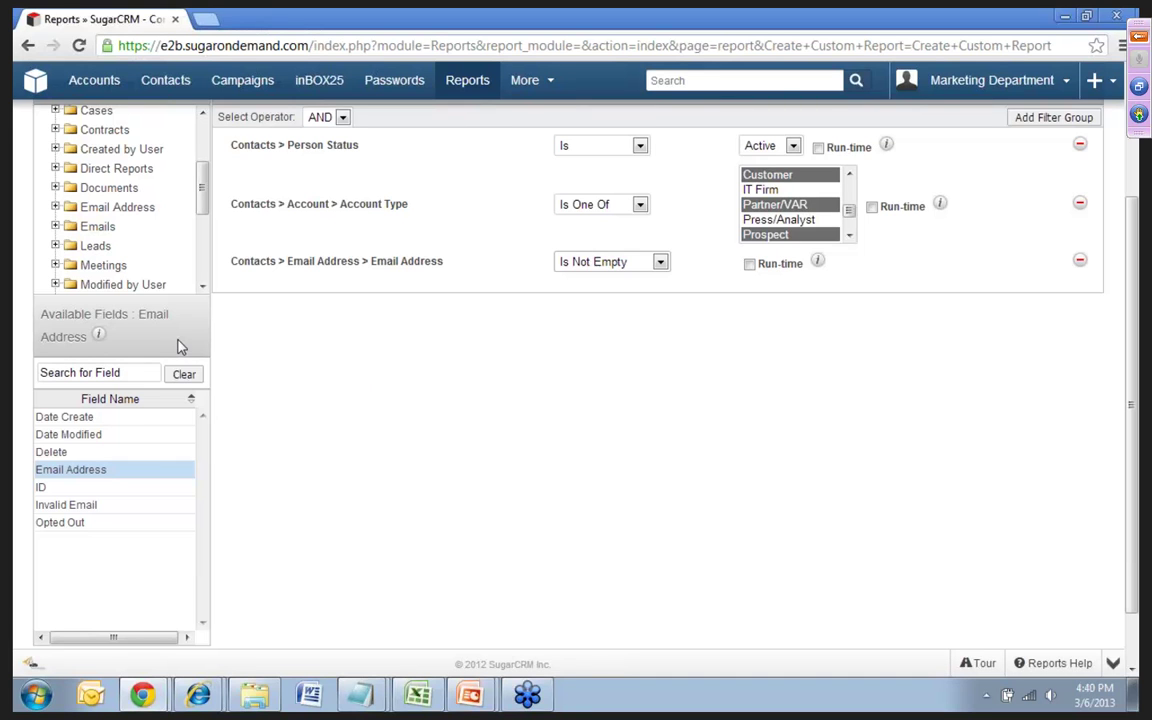
Add a filter requiring the related Account's Main Address State to equal OH.
drag(203, 204, 203, 148)
click(103, 134)
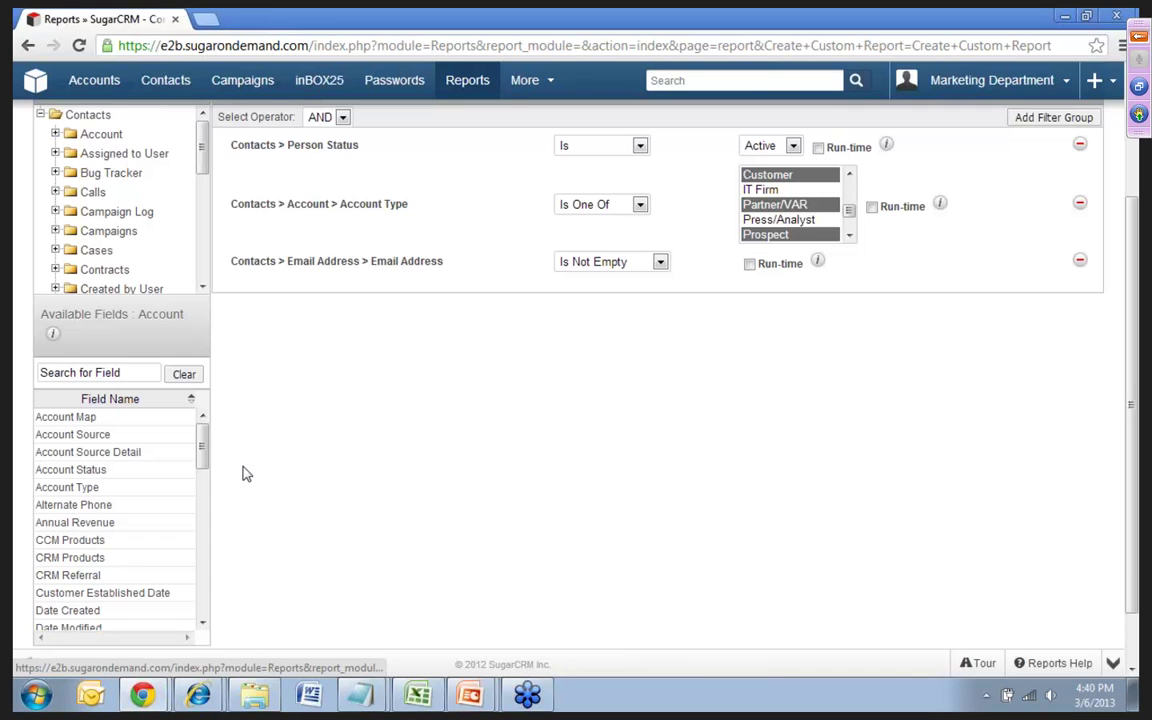
drag(203, 440, 210, 485)
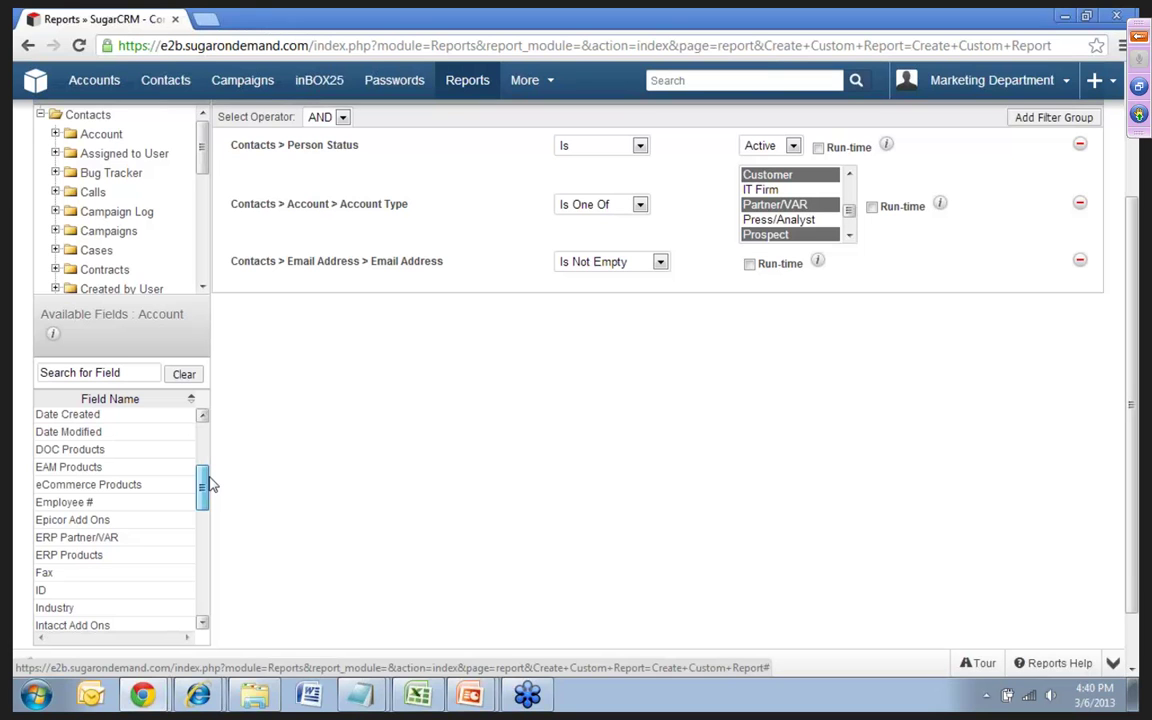
drag(210, 485, 206, 520)
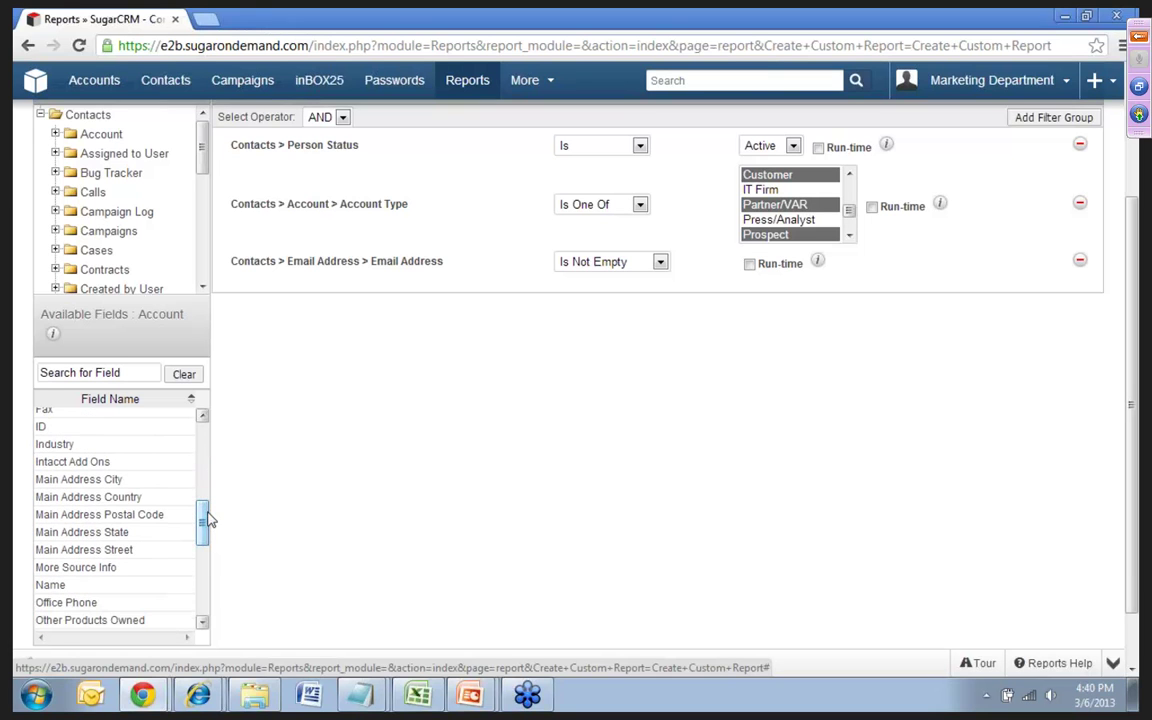
click(104, 532)
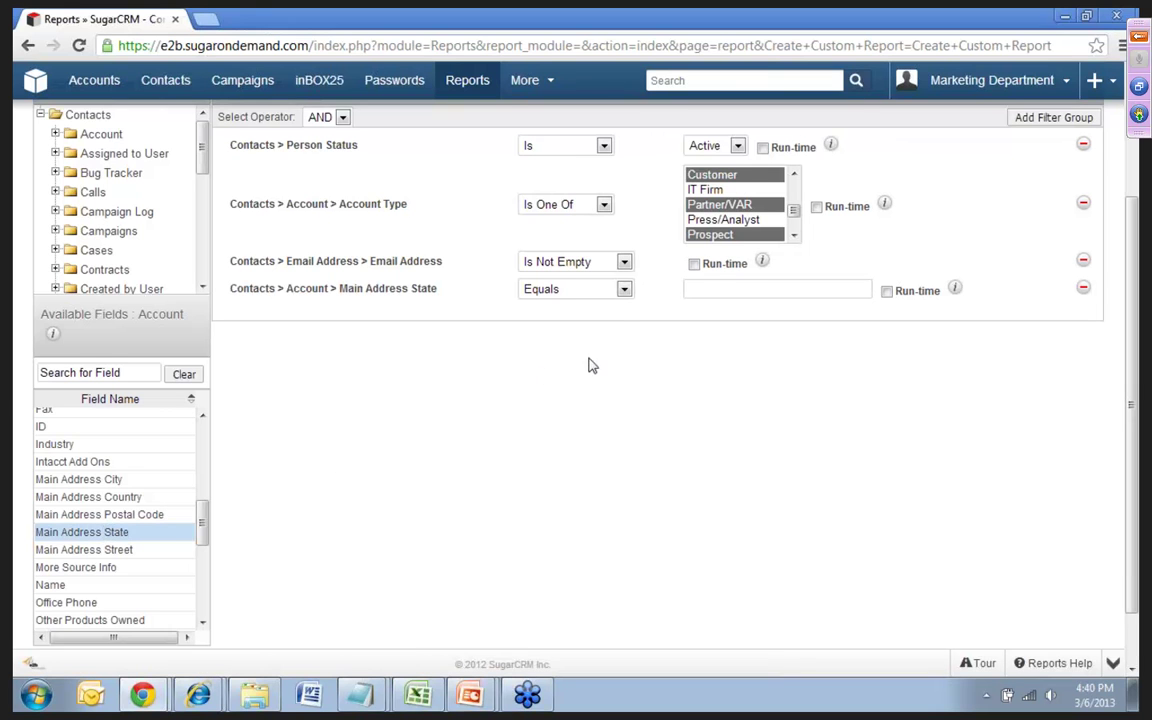
click(715, 289)
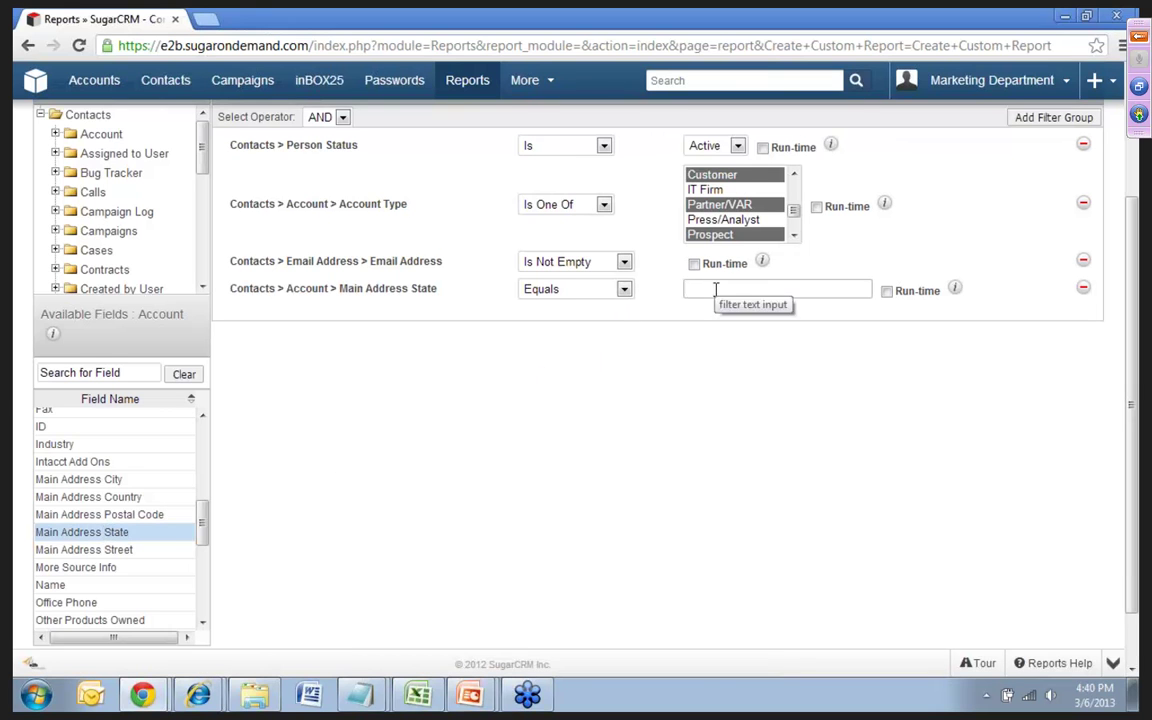
text(OH)
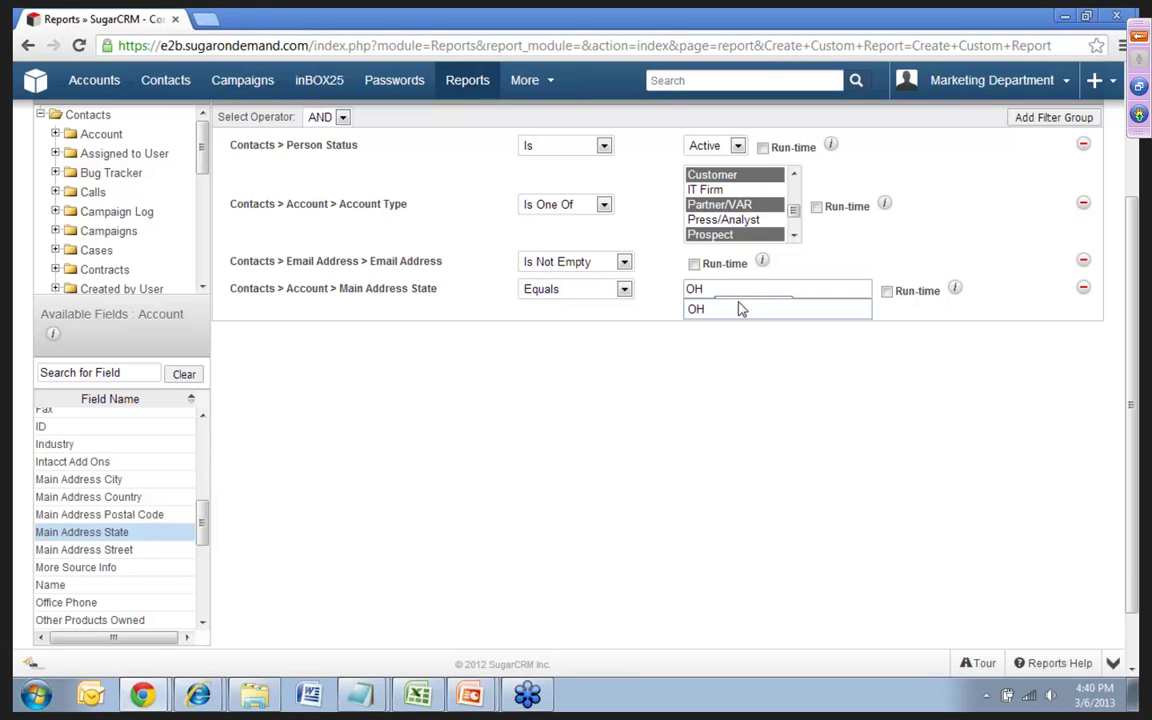
click(768, 421)
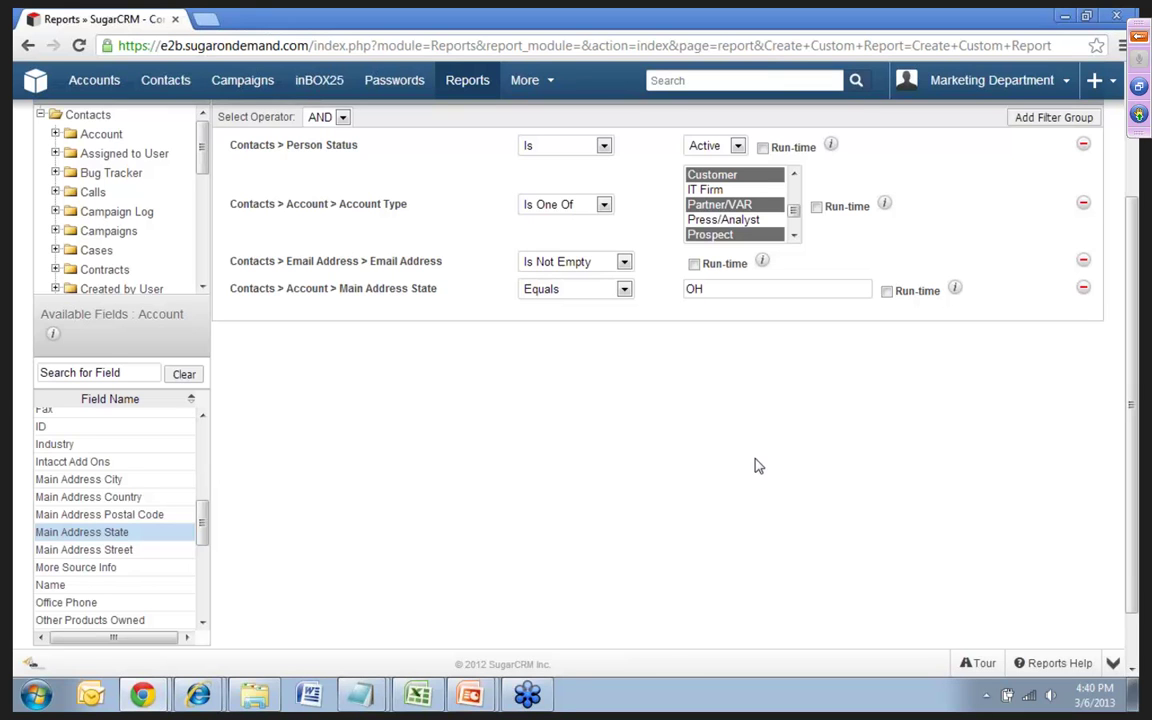
Add a second filter group to the report and set that group's operator to OR.
scroll(757, 465, up, 1)
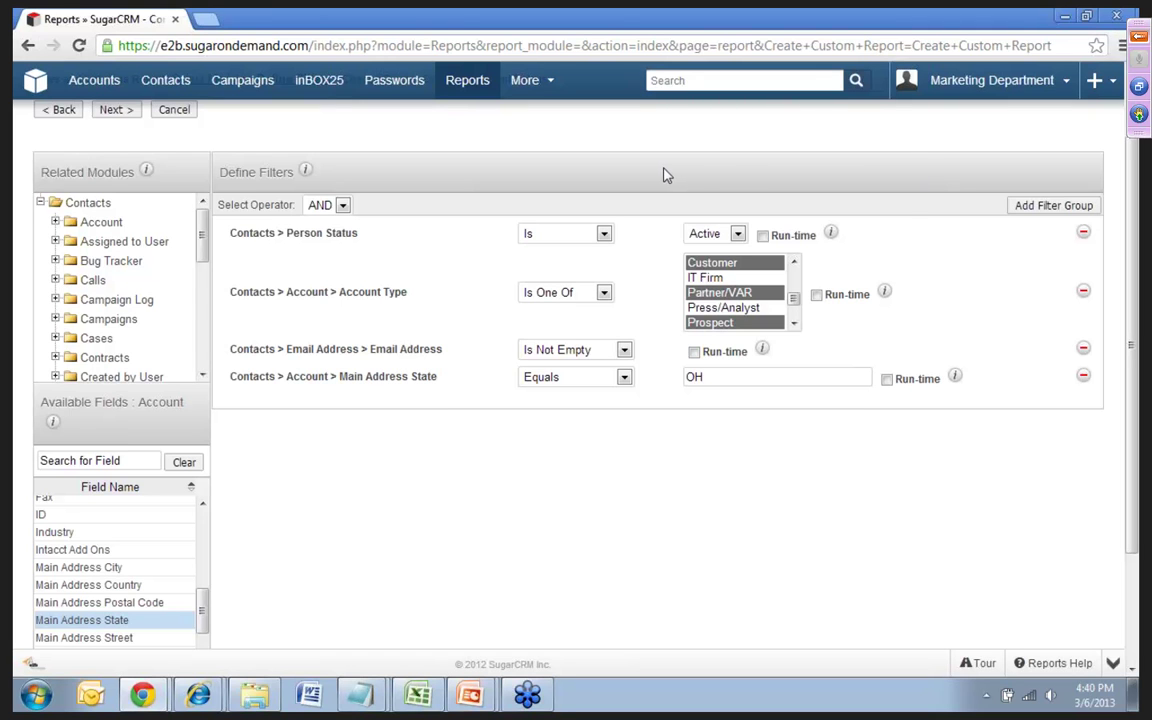
click(1034, 210)
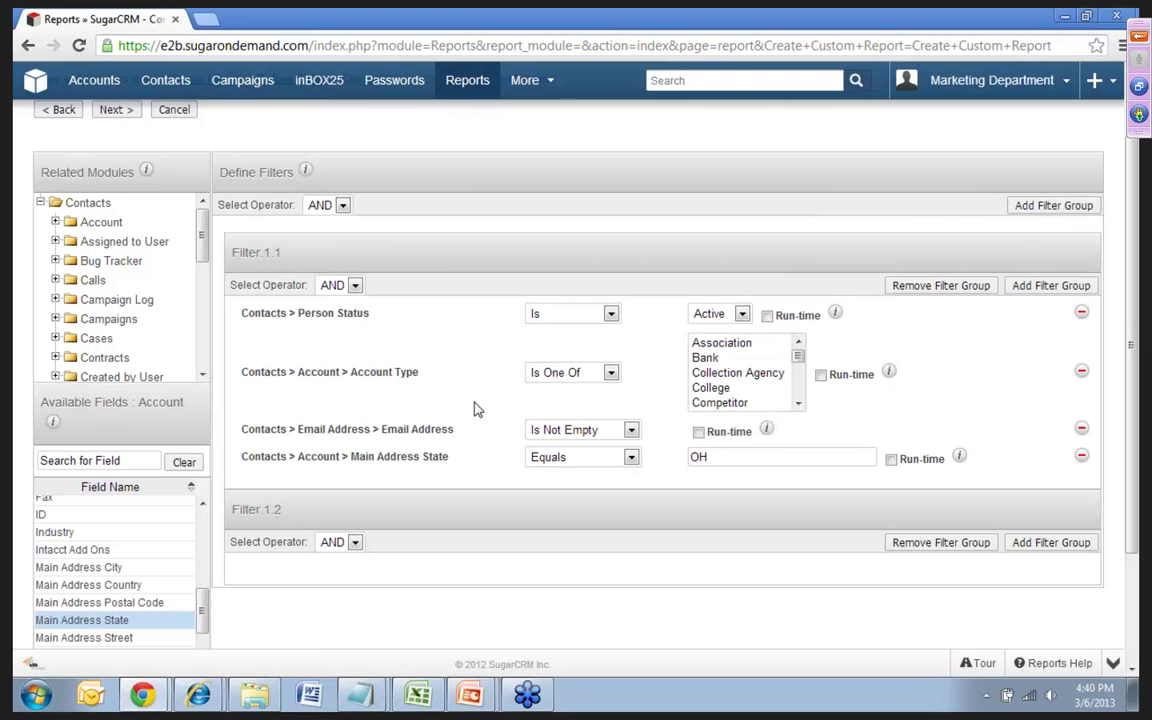
scroll(477, 409, down, 2)
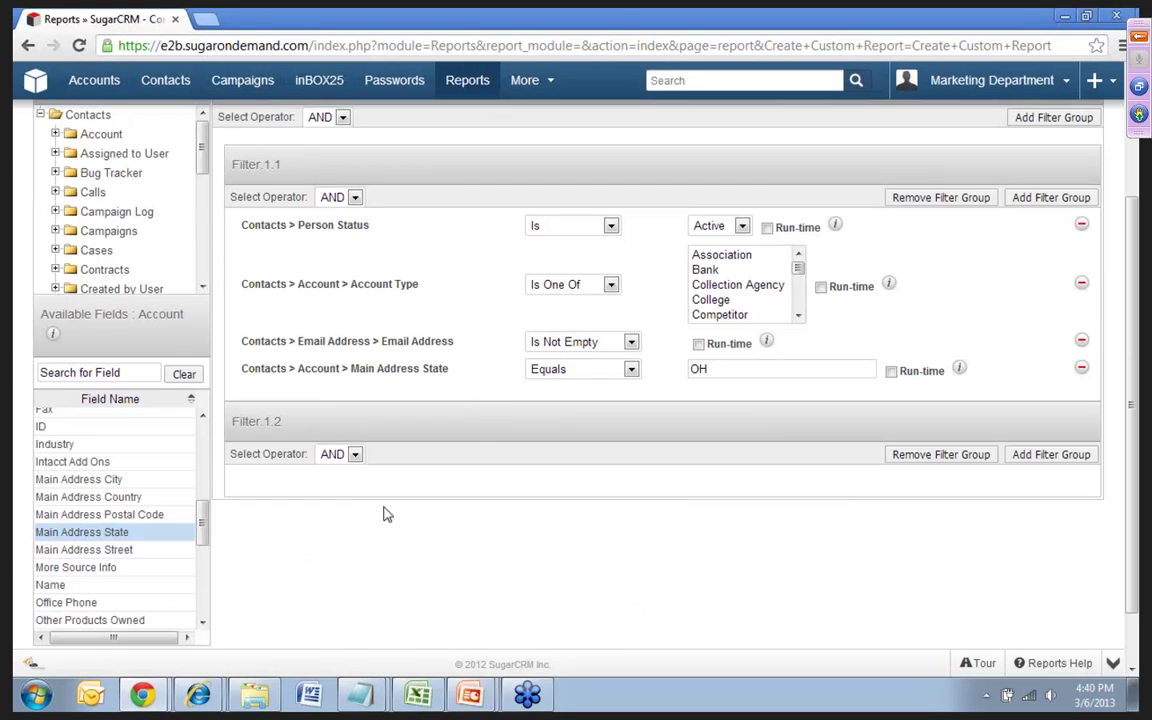
click(355, 454)
click(330, 485)
Add to Filter.1.2 a condition that the related Account's Opportunity Product Interest is CRM - SugarCRM.
click(101, 137)
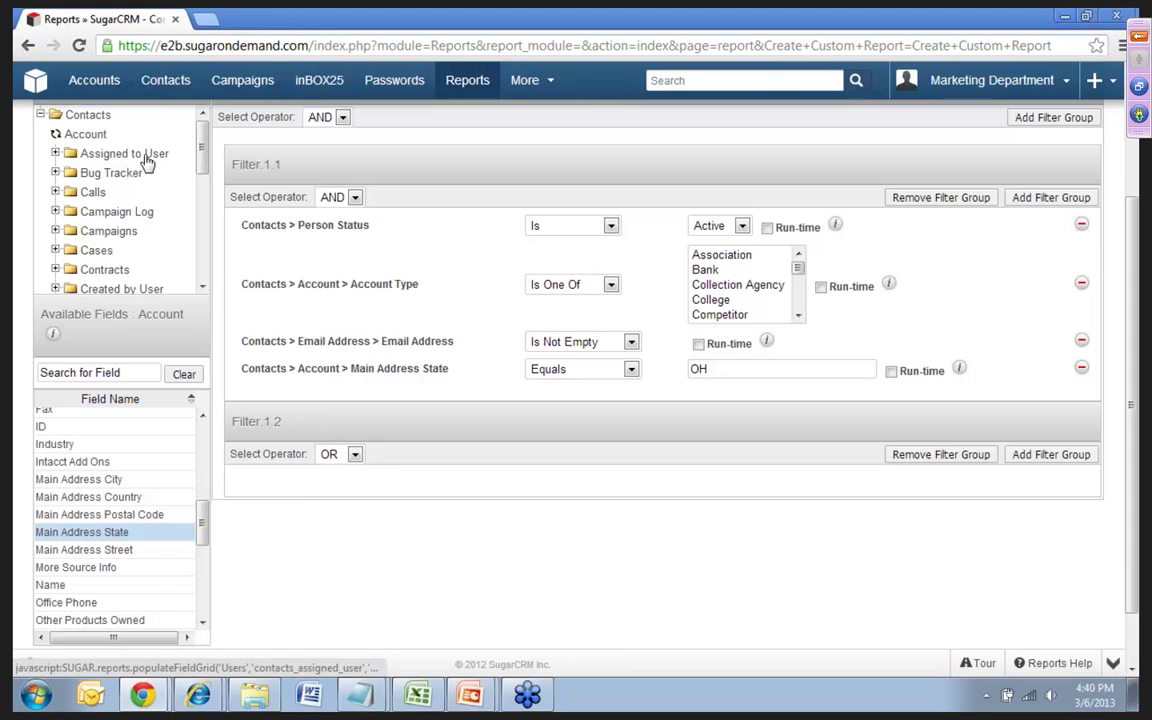
scroll(201, 155, down, 2)
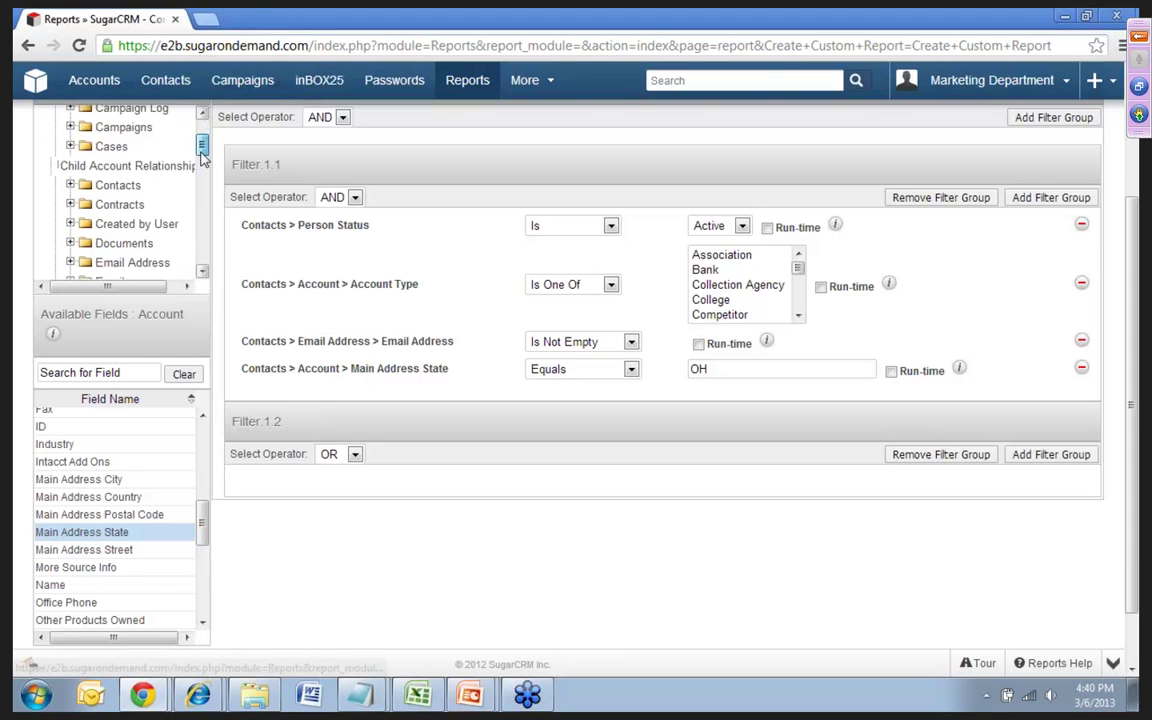
scroll(201, 155, down, 3)
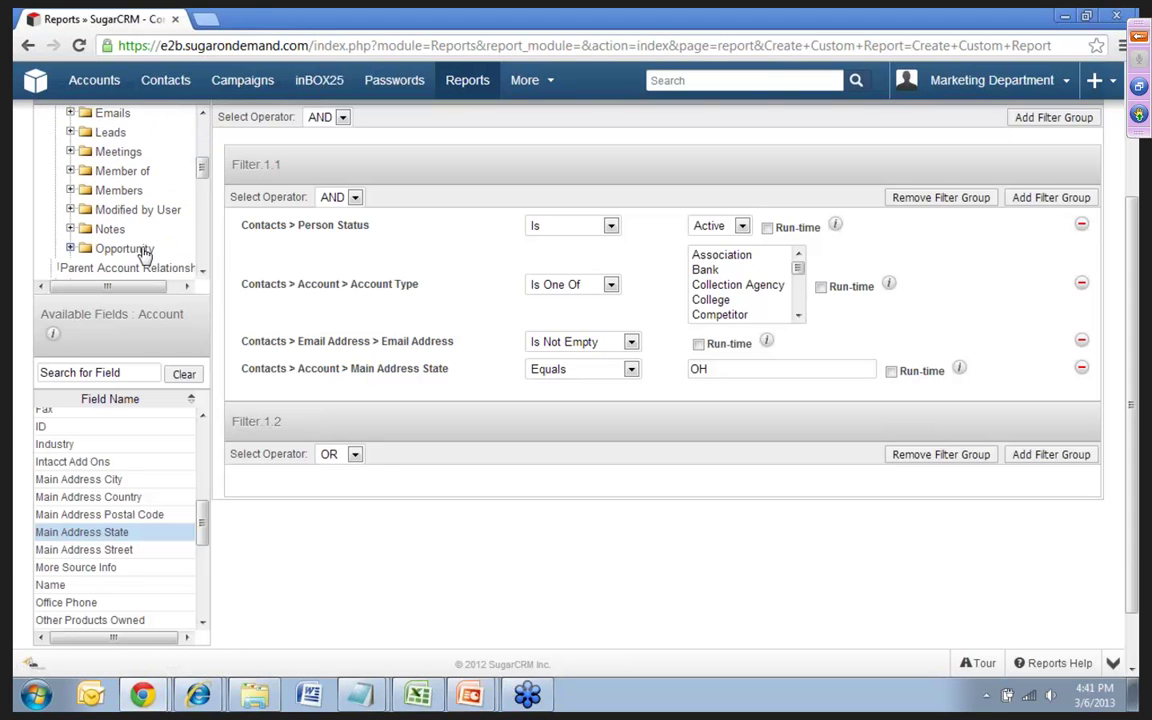
click(128, 250)
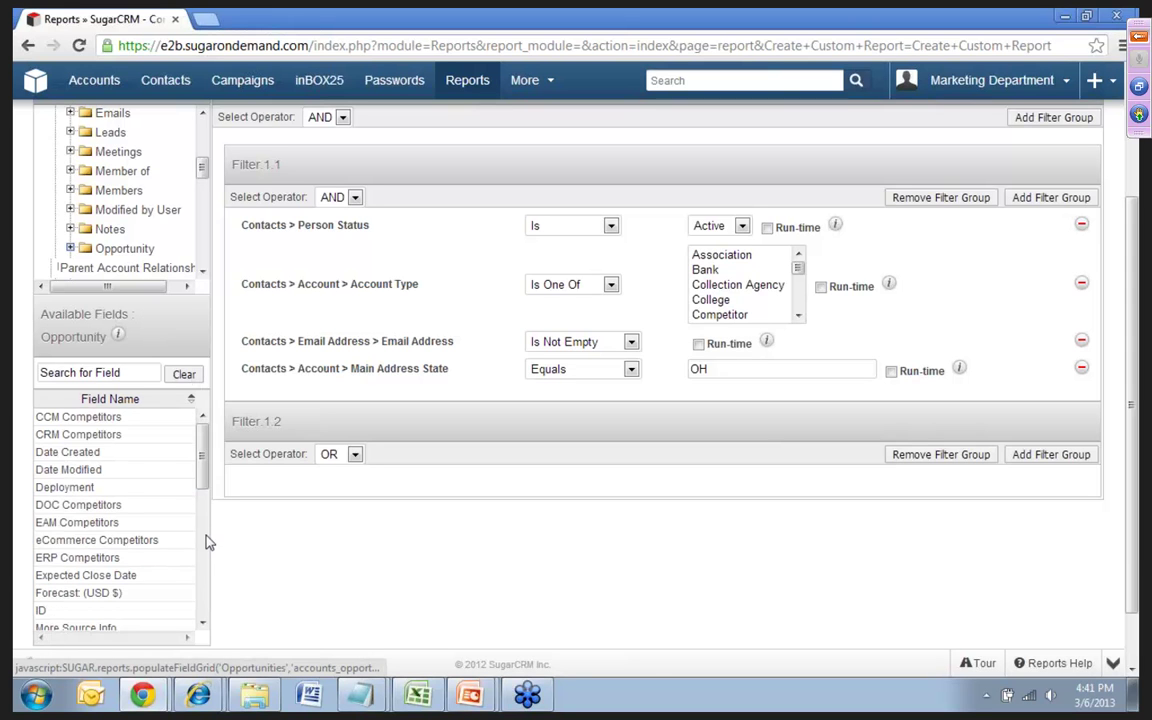
scroll(202, 505, down, 3)
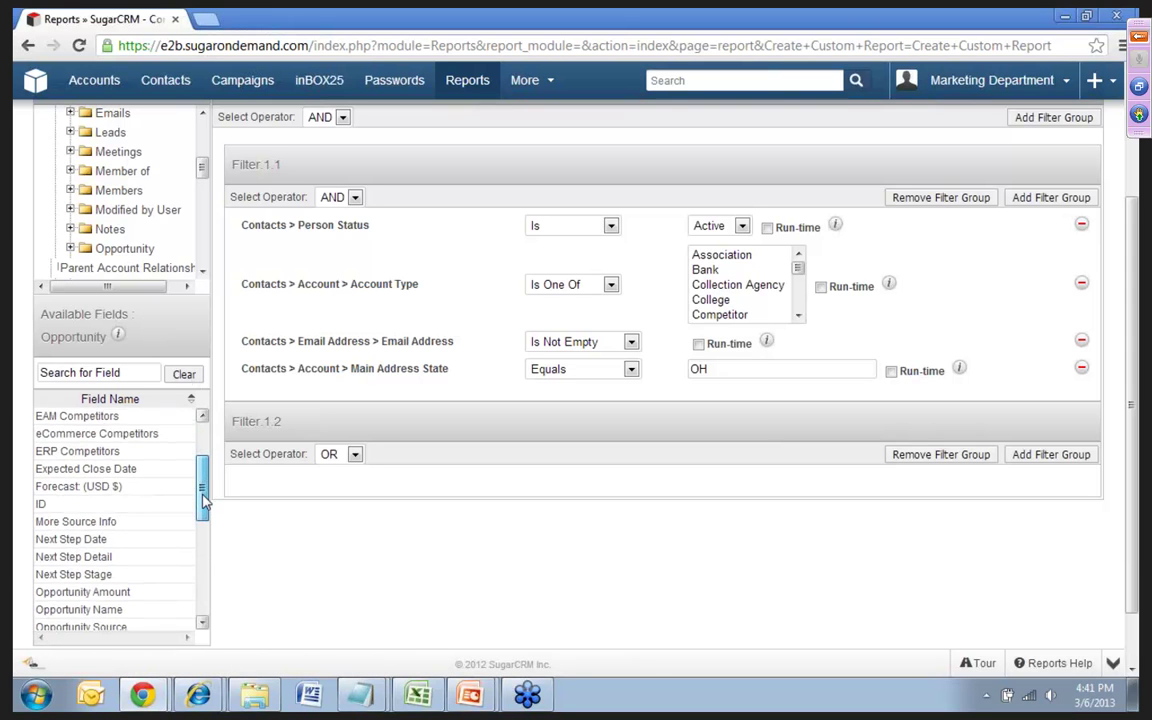
drag(202, 505, 122, 572)
click(104, 553)
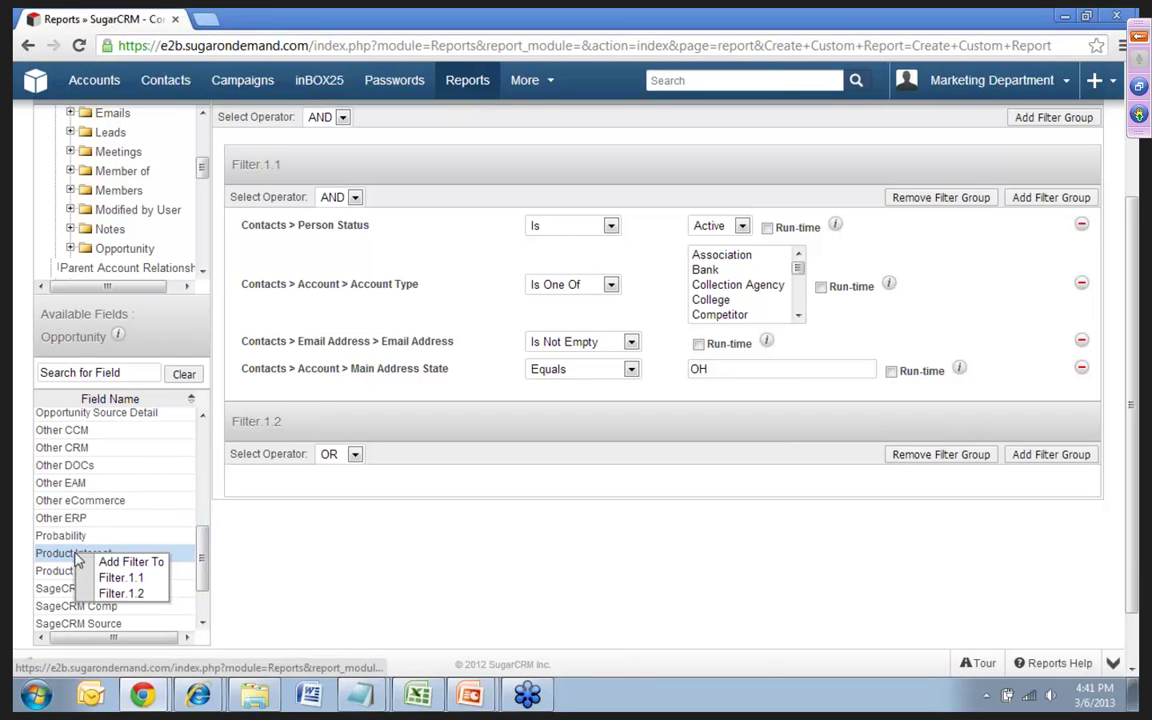
click(121, 594)
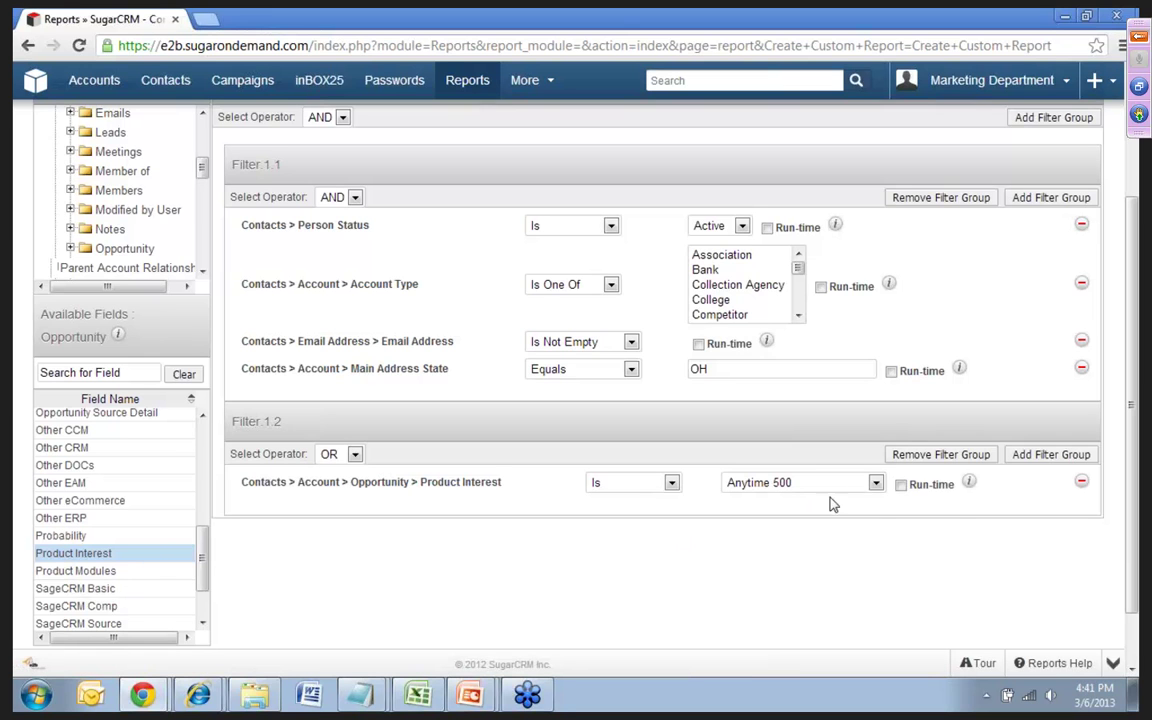
click(875, 482)
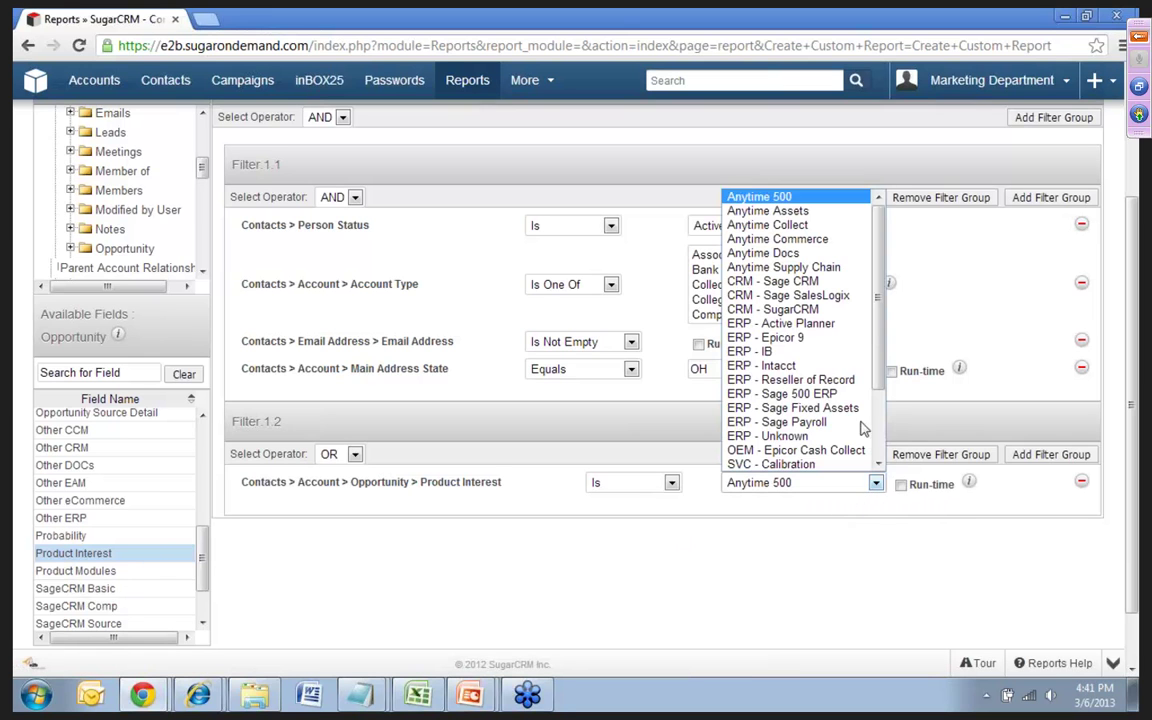
click(829, 313)
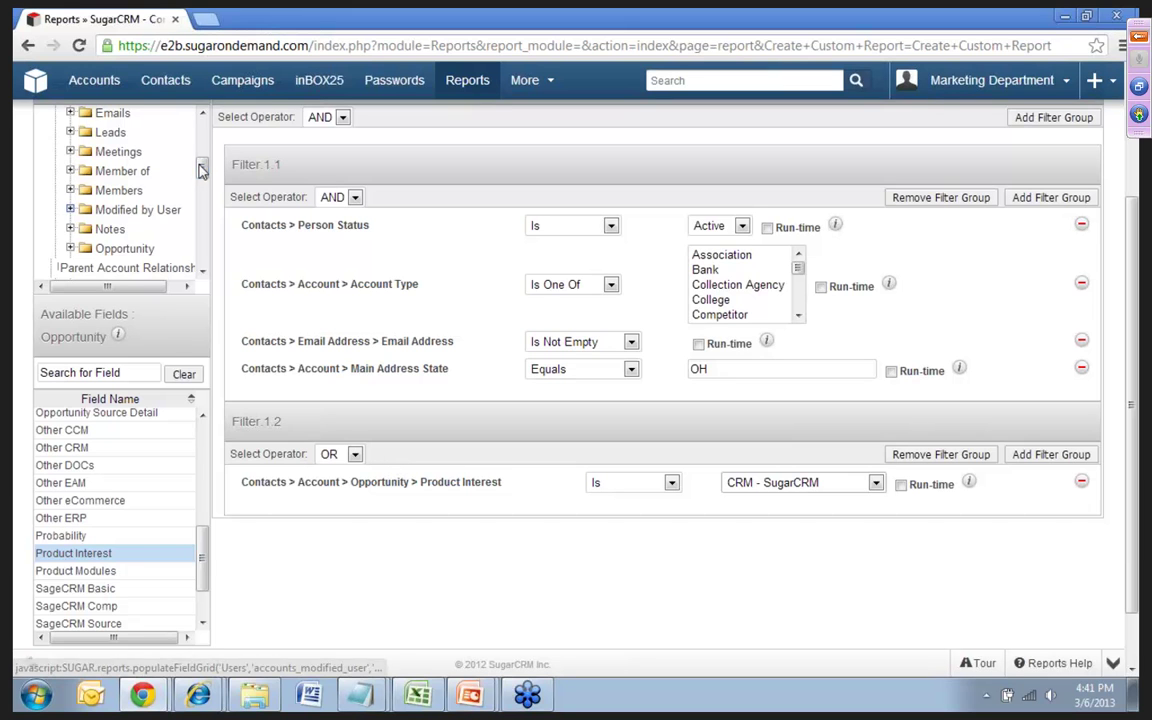
Add to Filter.1.2 a condition that the related Account's CRM Products field is SugarCRM - Sugar.
scroll(185, 150, up, 5)
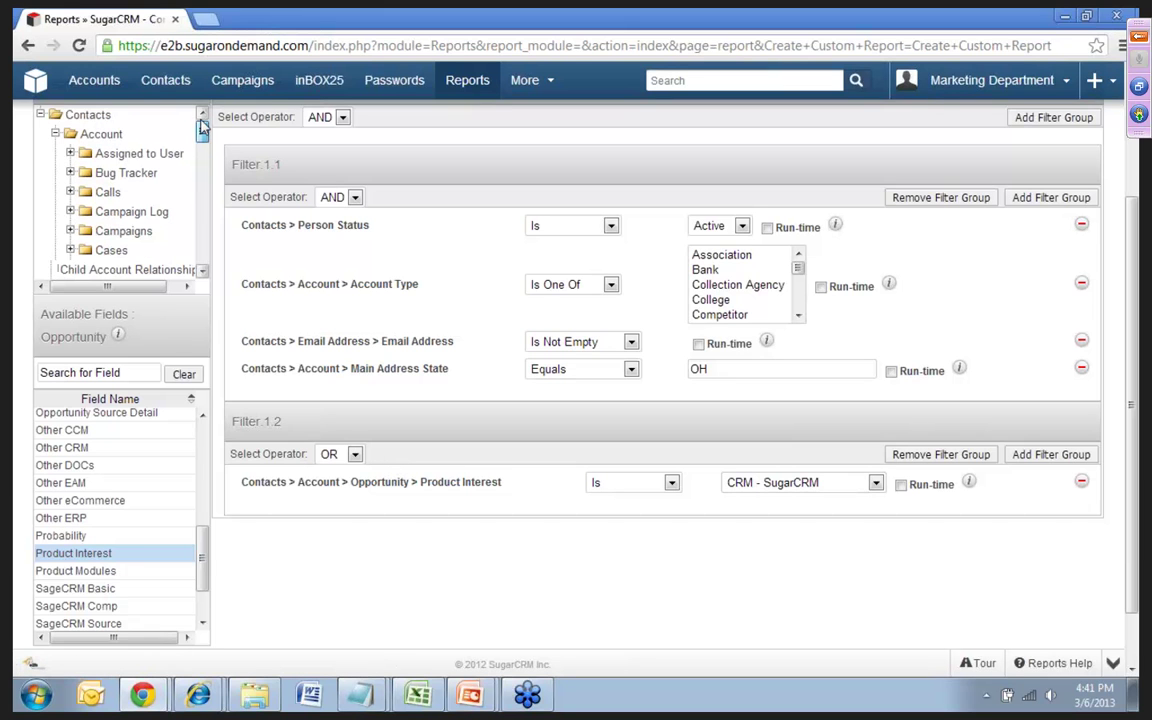
click(104, 138)
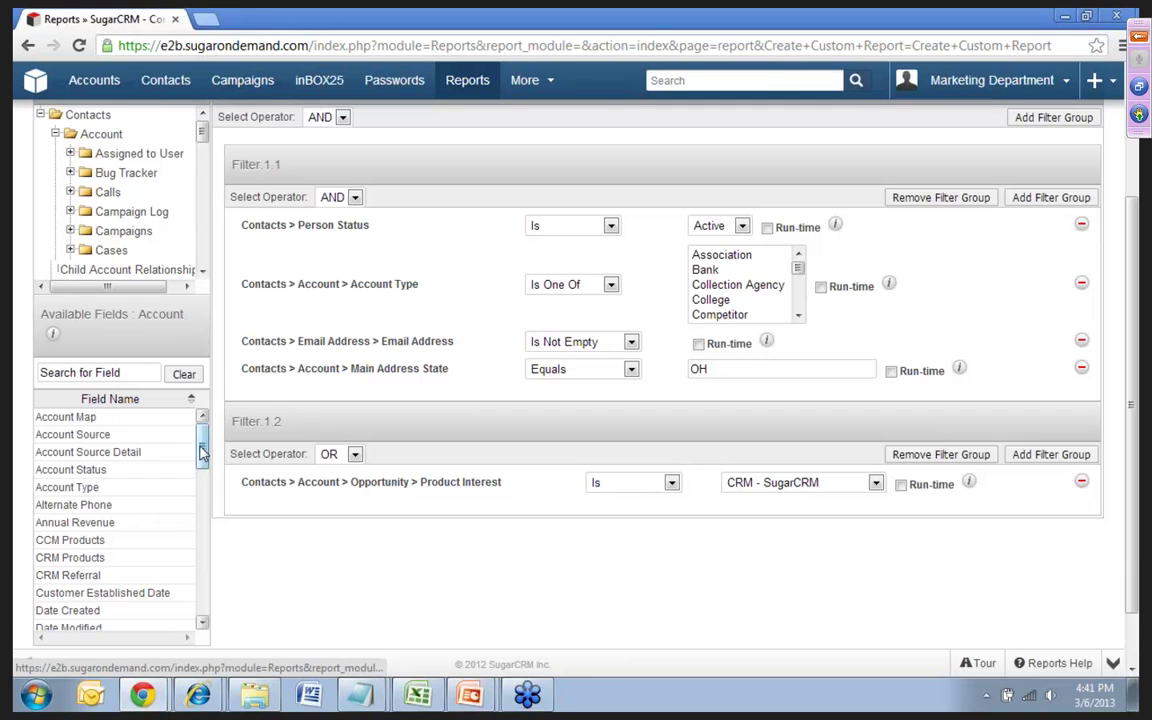
click(90, 560)
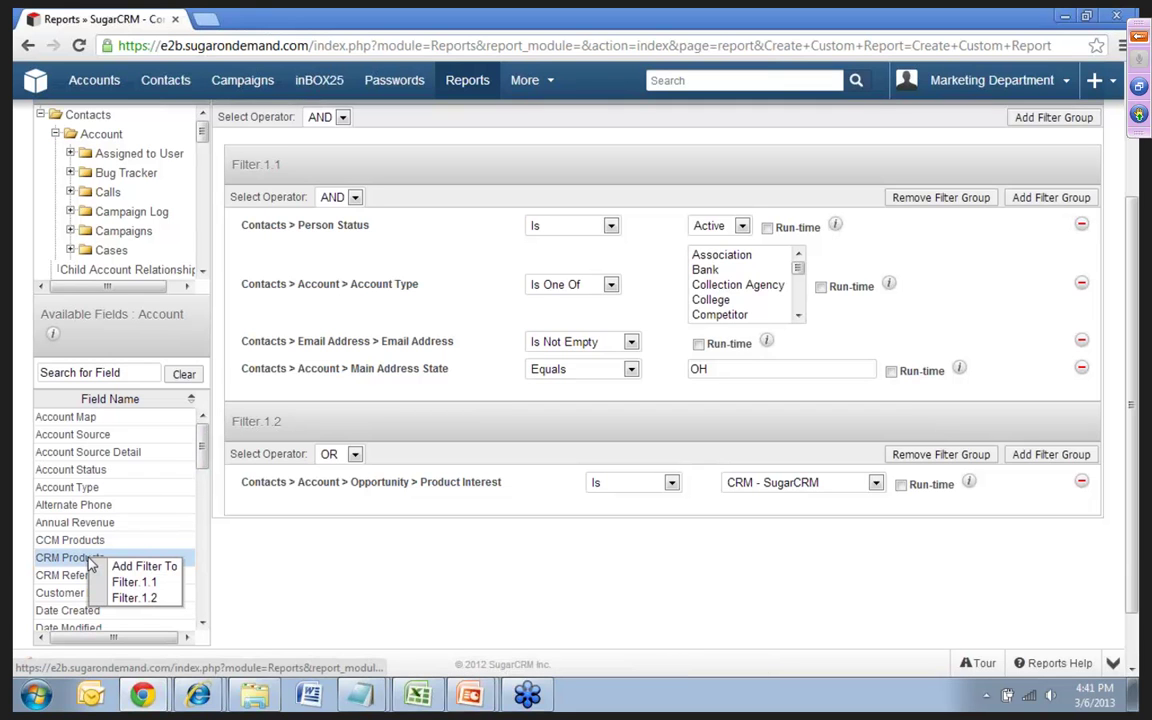
click(135, 598)
click(885, 513)
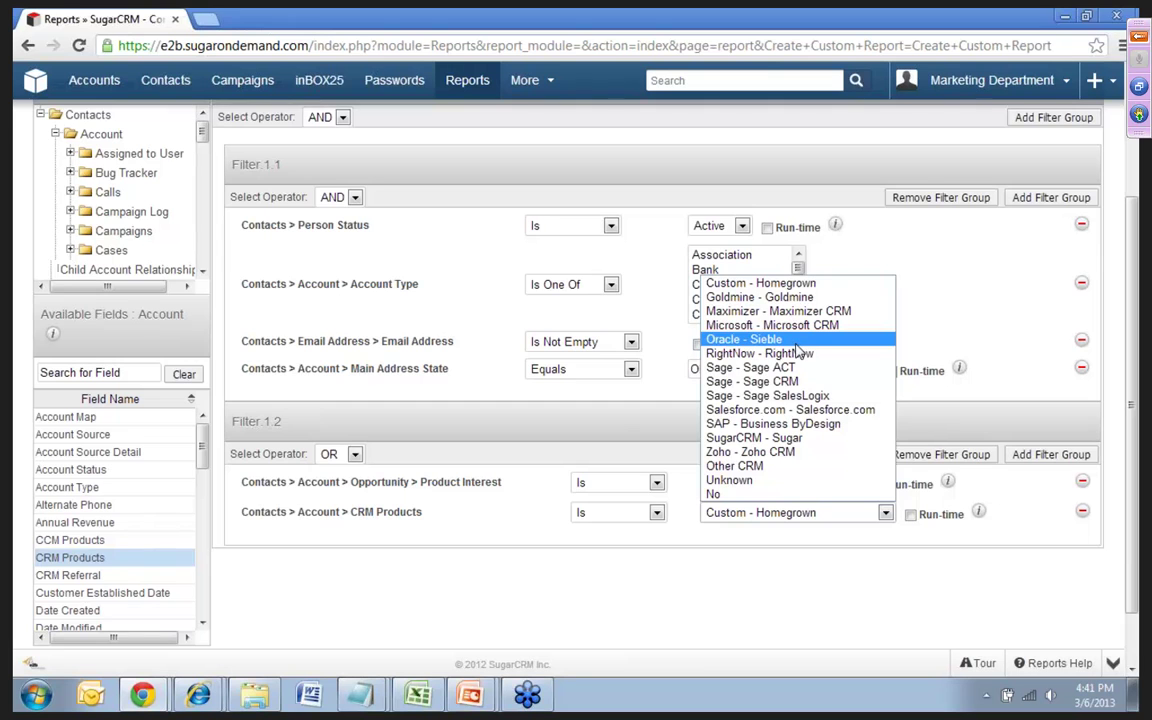
click(790, 438)
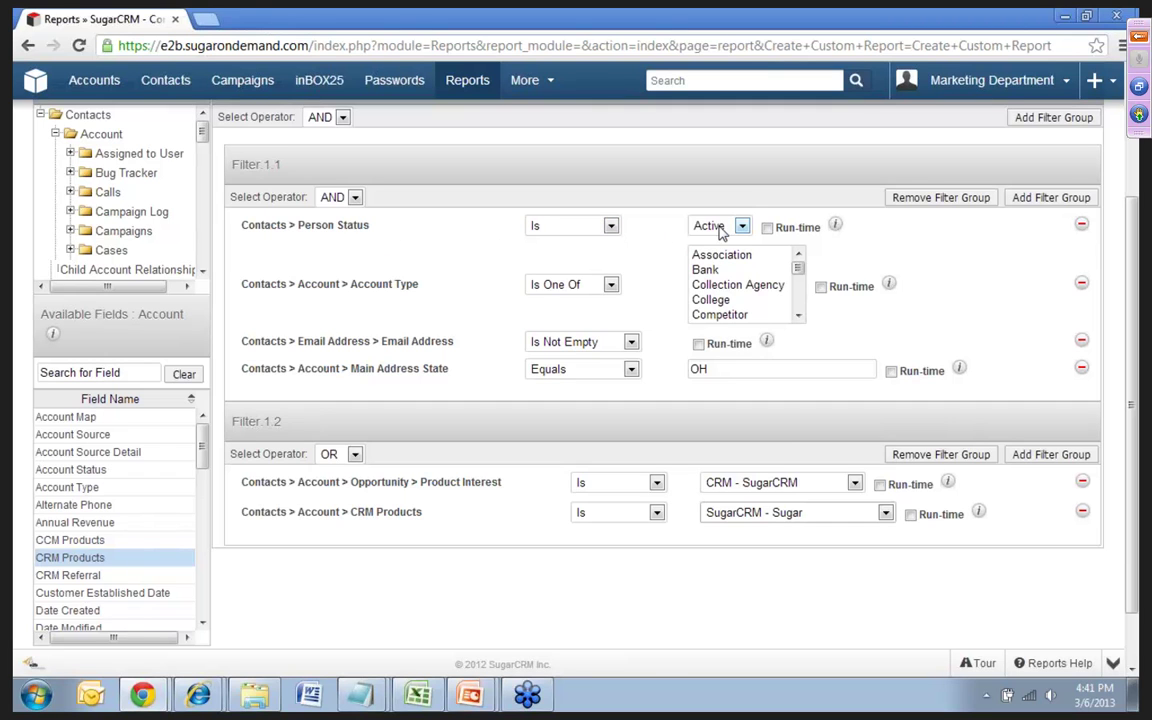
Reselect Customer, Partner/VAR and Prospect as the accepted Account Type values in Filter.1.1.
drag(798, 271, 803, 300)
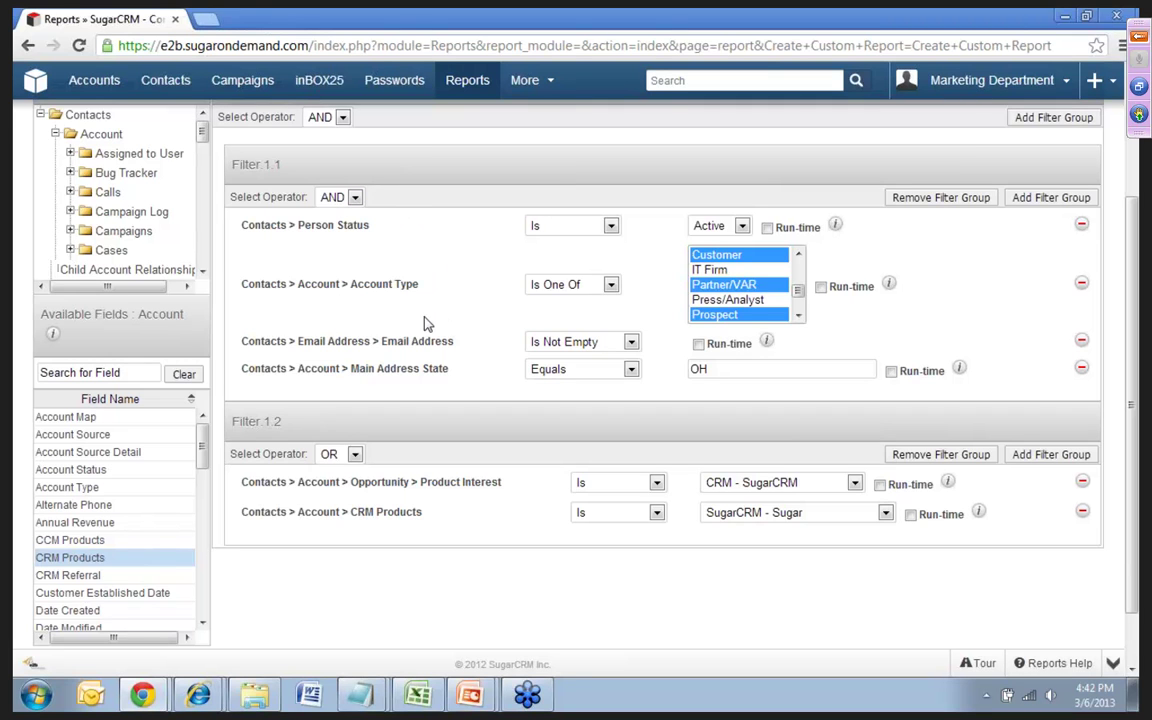
scroll(425, 323, down, 2)
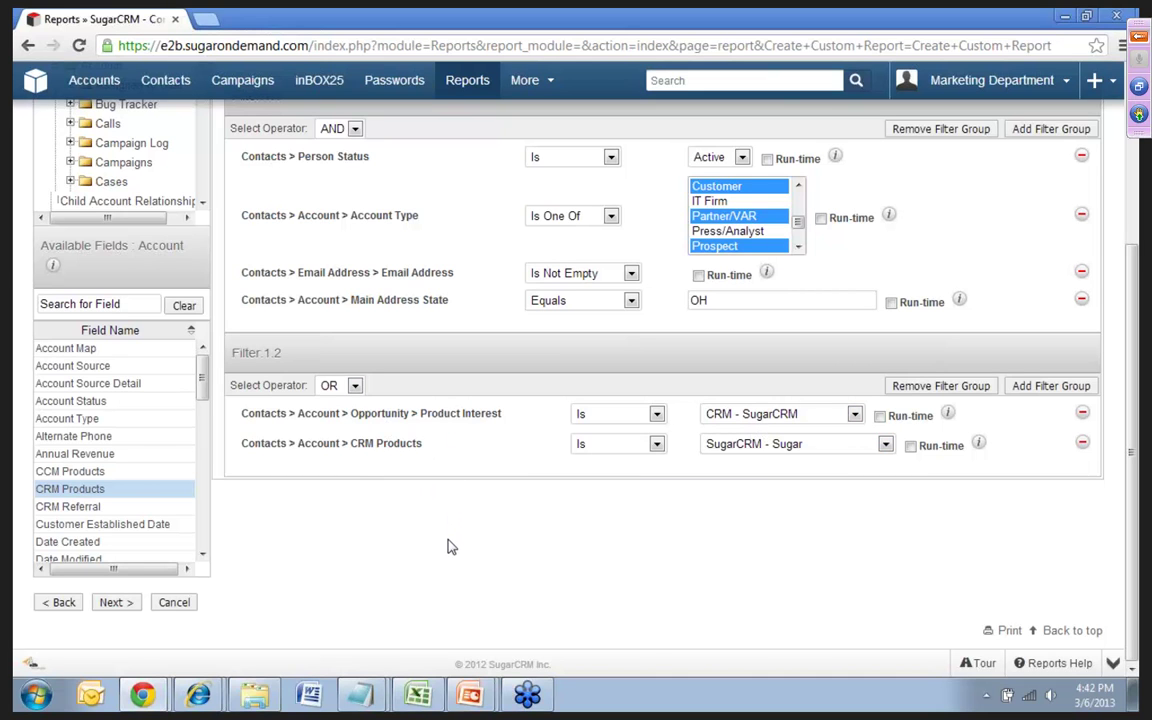
scroll(449, 547, up, 3)
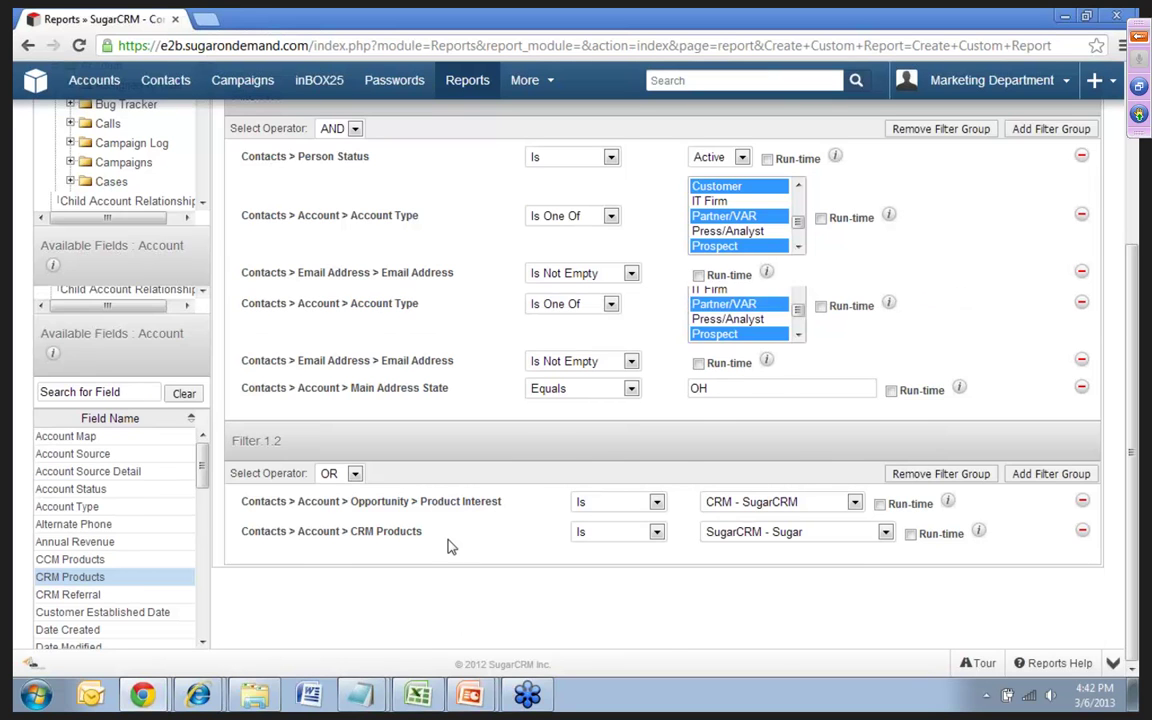
scroll(333, 203, up, 1)
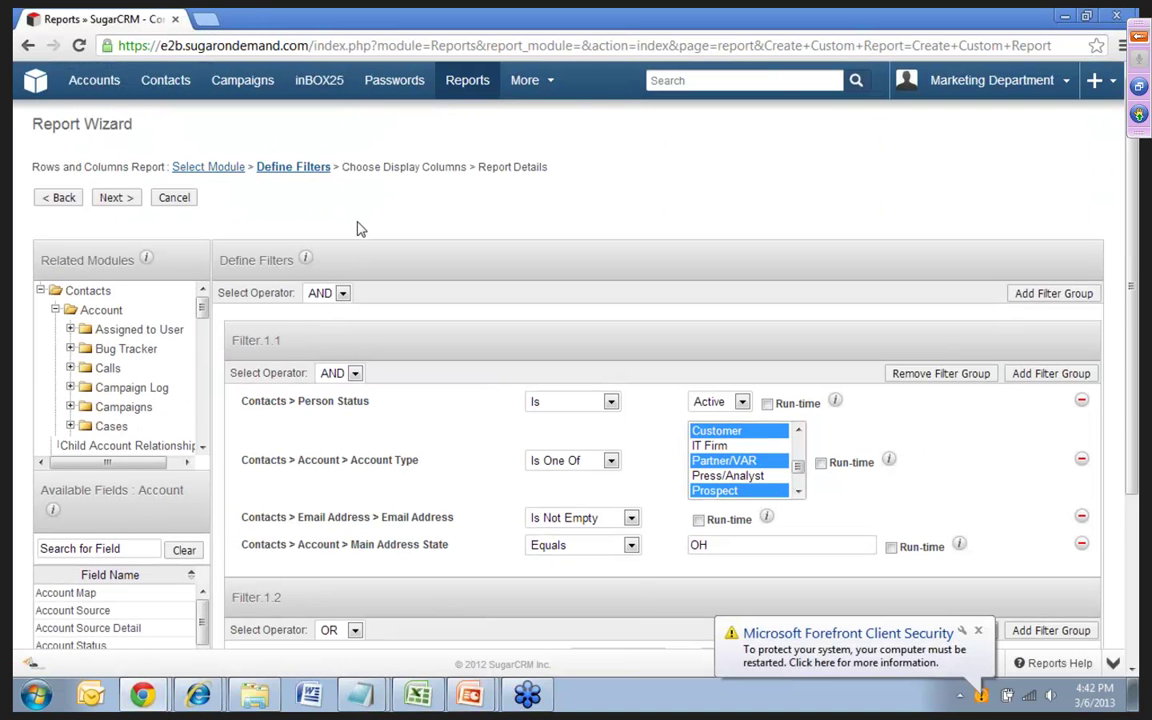
Continue to the display column choice and add the Contacts Name field as a column.
click(115, 199)
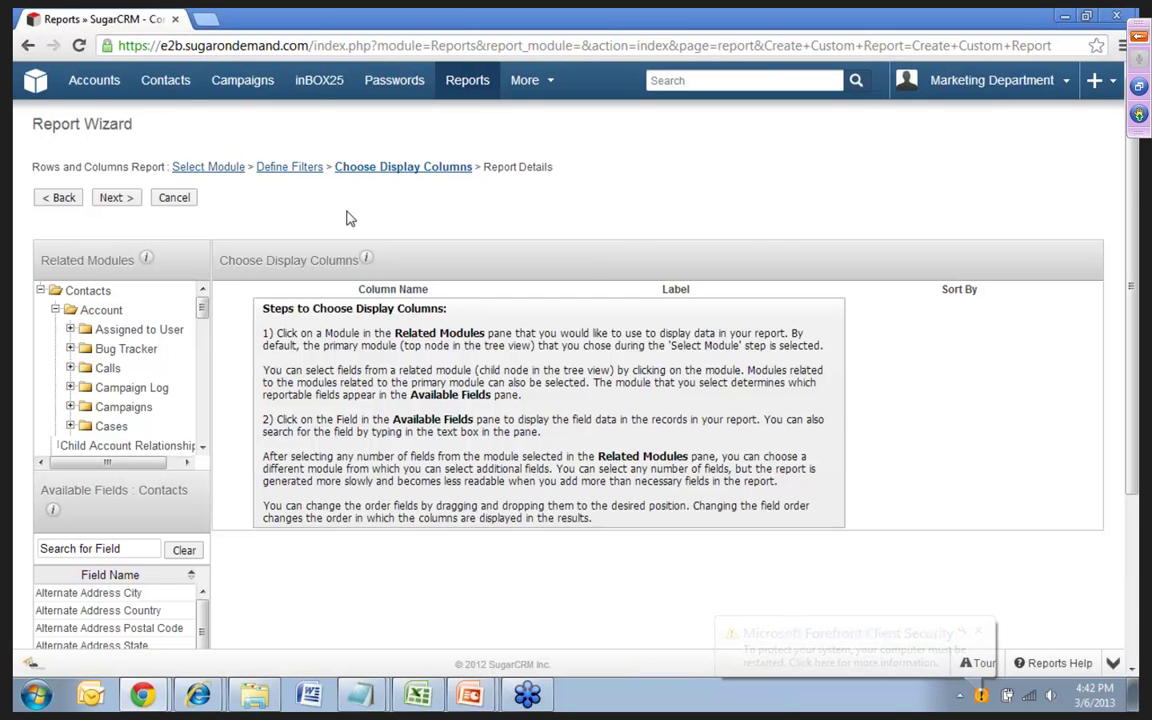
scroll(347, 218, down, 2)
scroll(202, 466, down, 2)
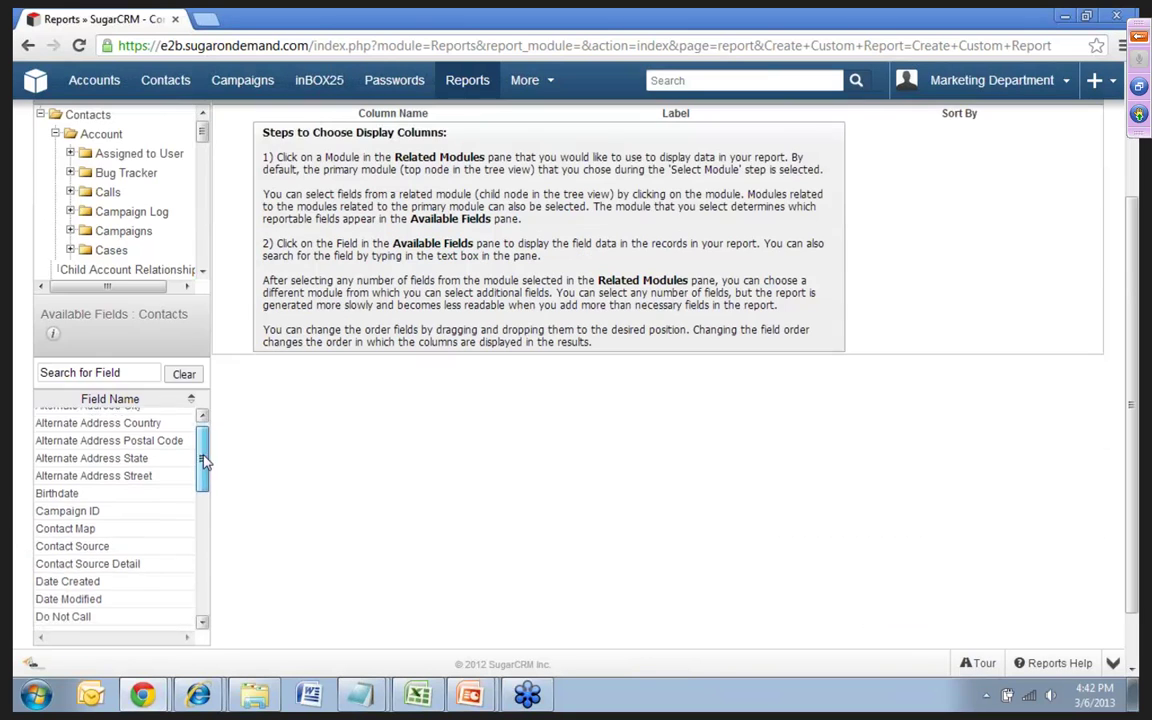
scroll(202, 466, down, 4)
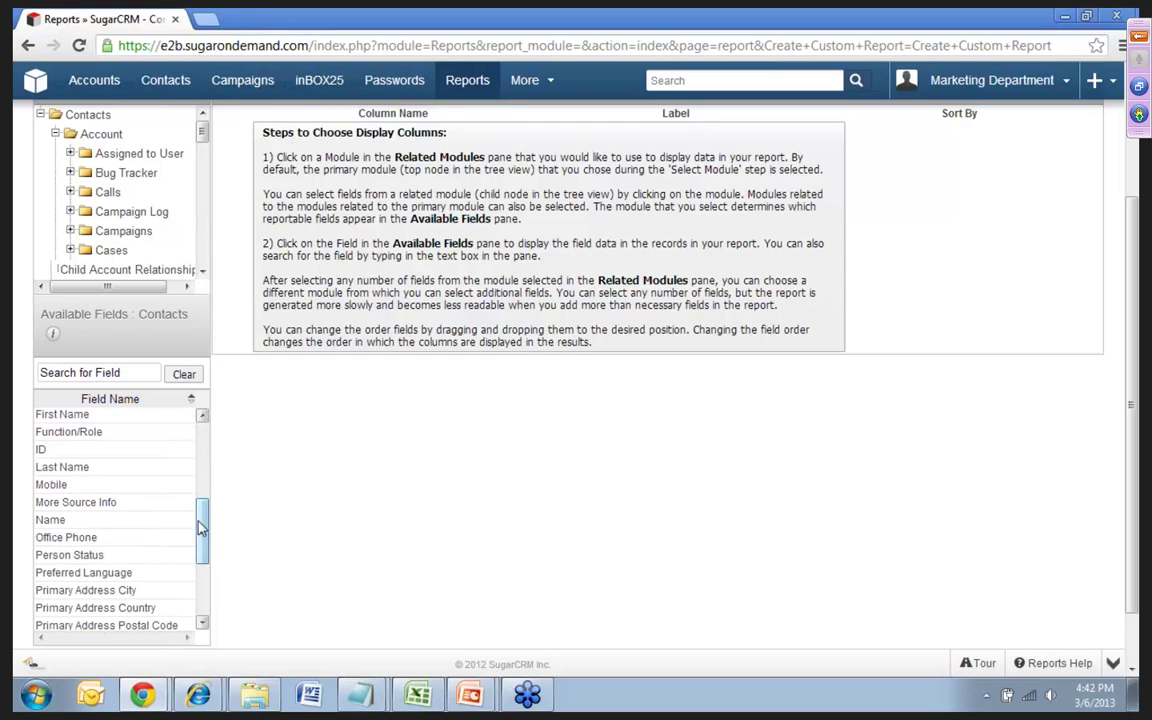
click(50, 520)
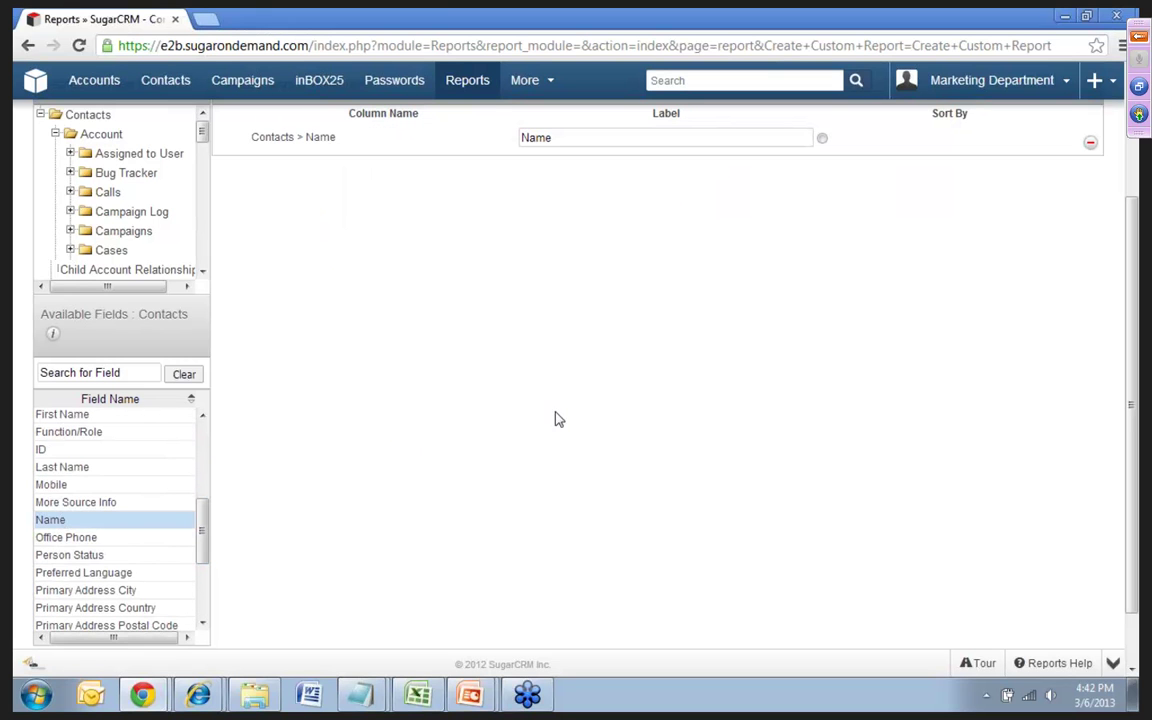
Add the Contacts Primary Address City field as a second display column.
scroll(571, 416, up, 2)
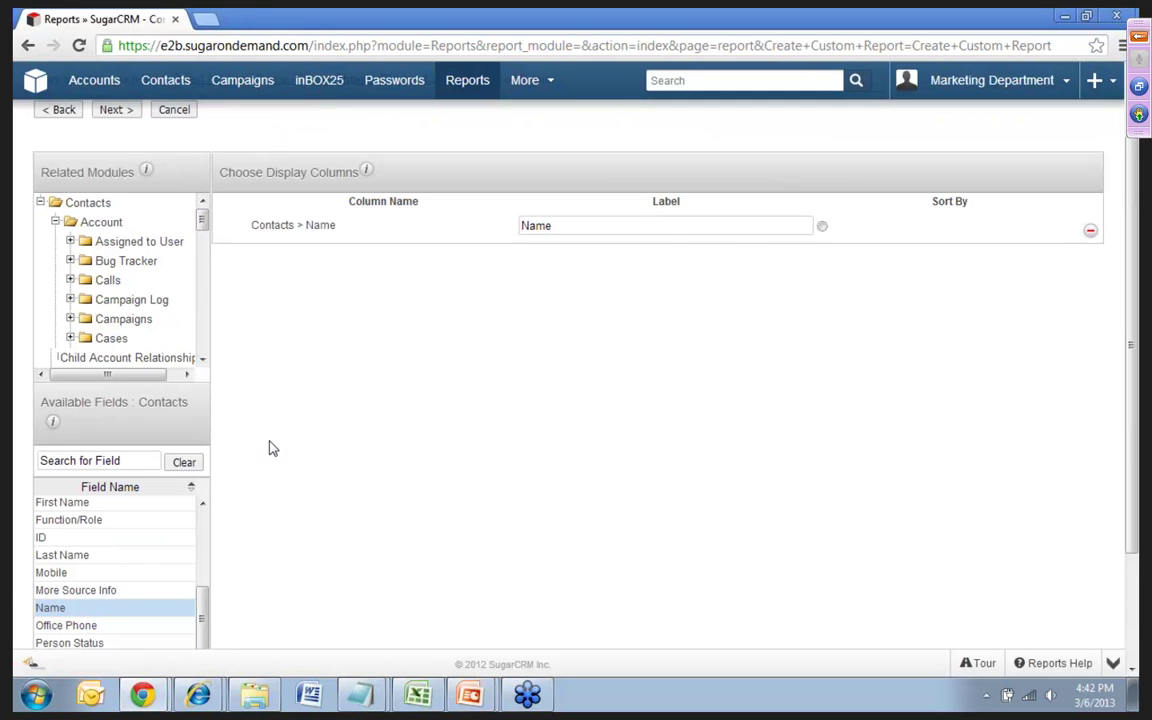
scroll(200, 450, down, 2)
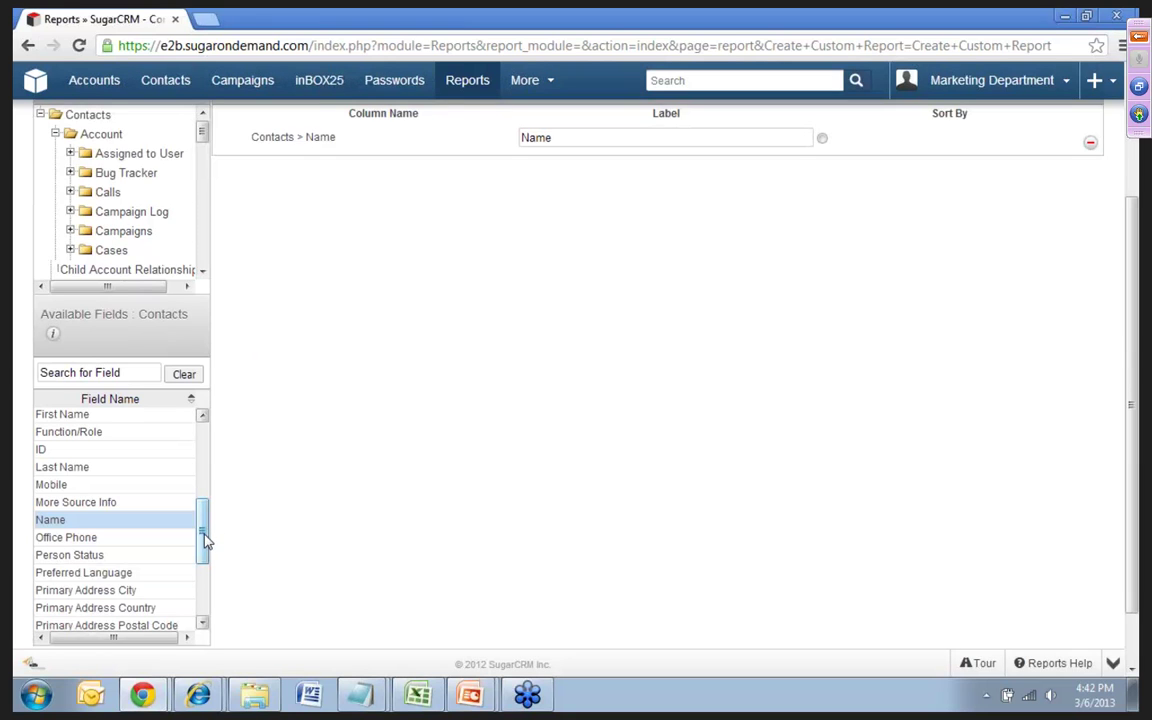
drag(205, 540, 205, 544)
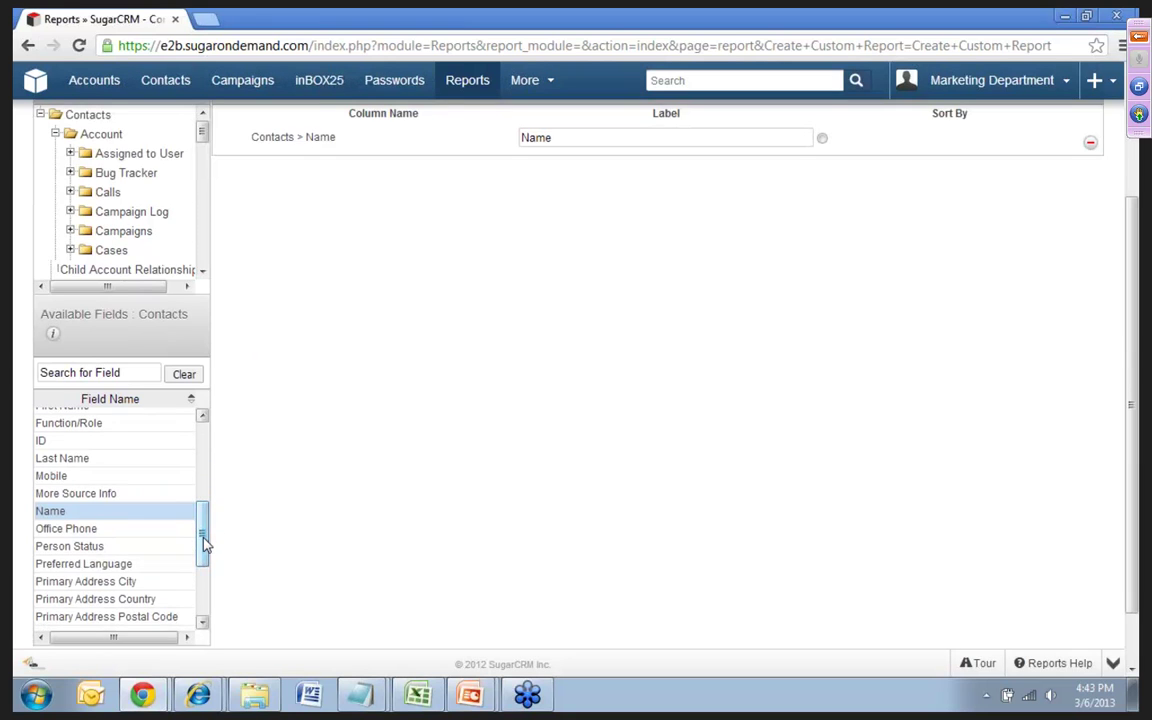
click(97, 581)
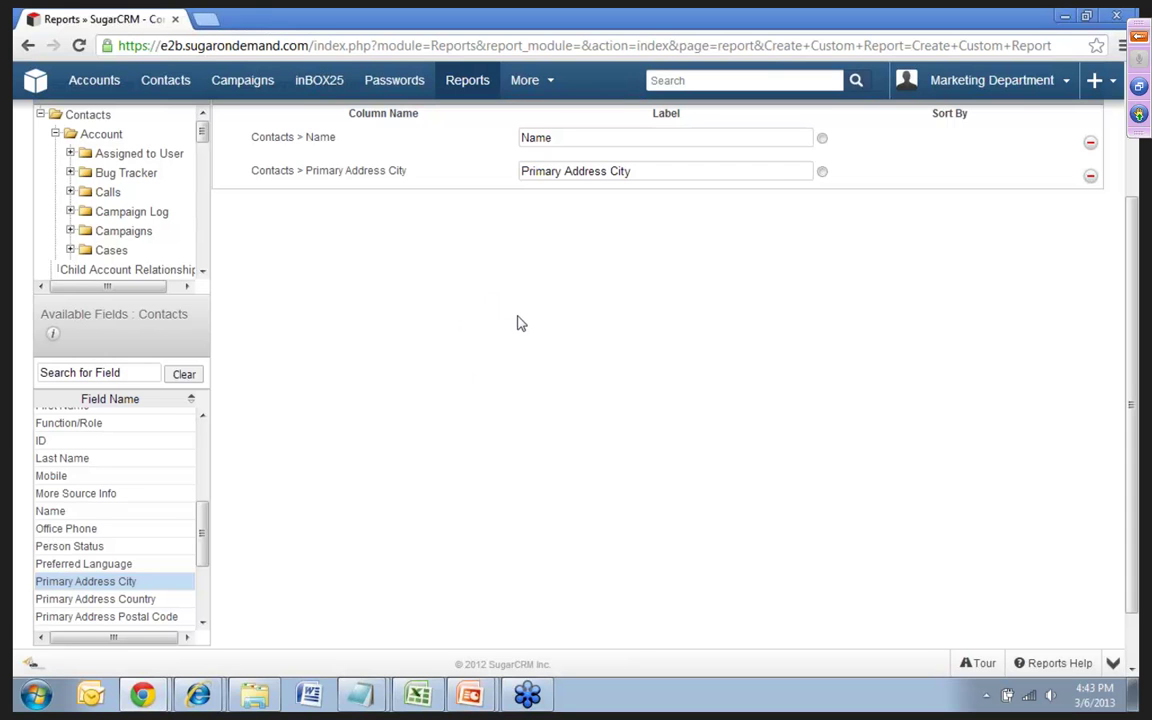
Continue to the report details and name the report "SugarCRm Customers & Prospects in Ohio".
scroll(517, 321, up, 2)
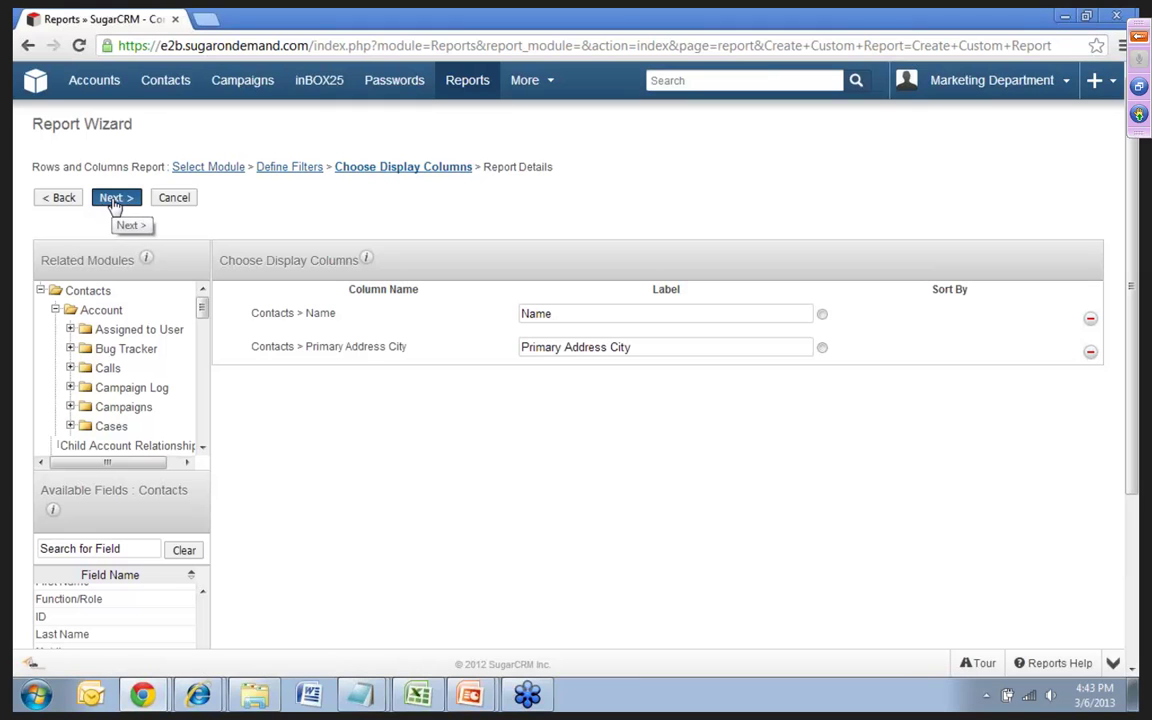
click(114, 200)
click(396, 249)
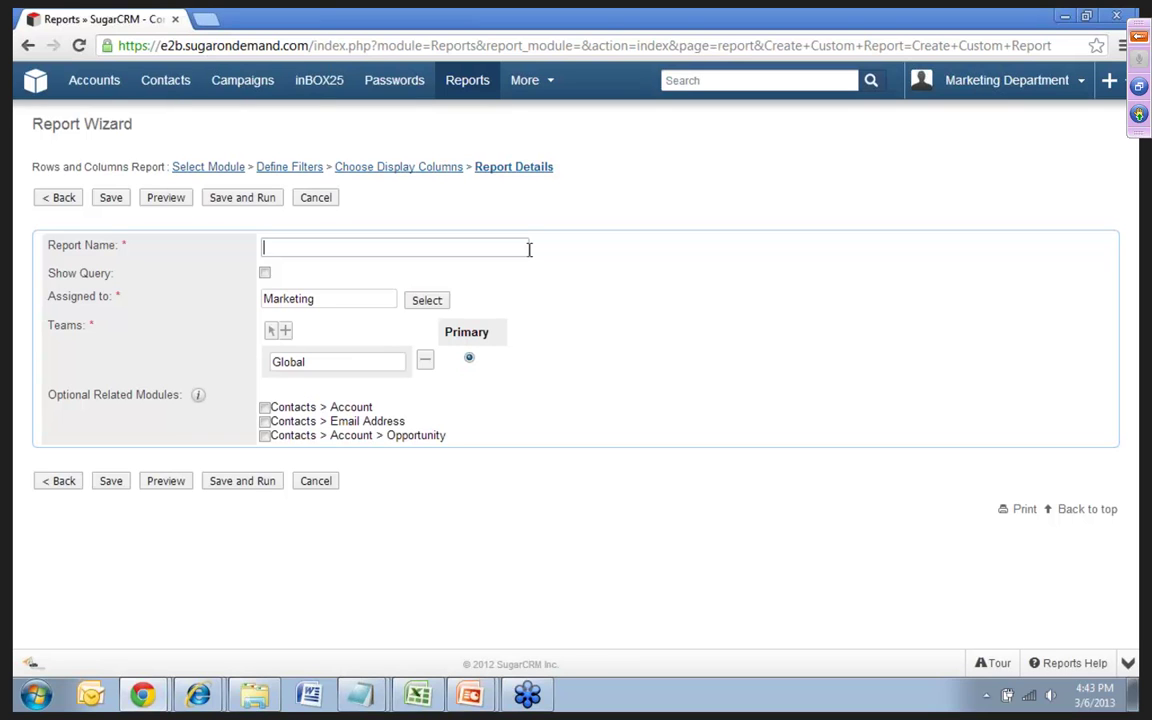
text(SugarCRm)
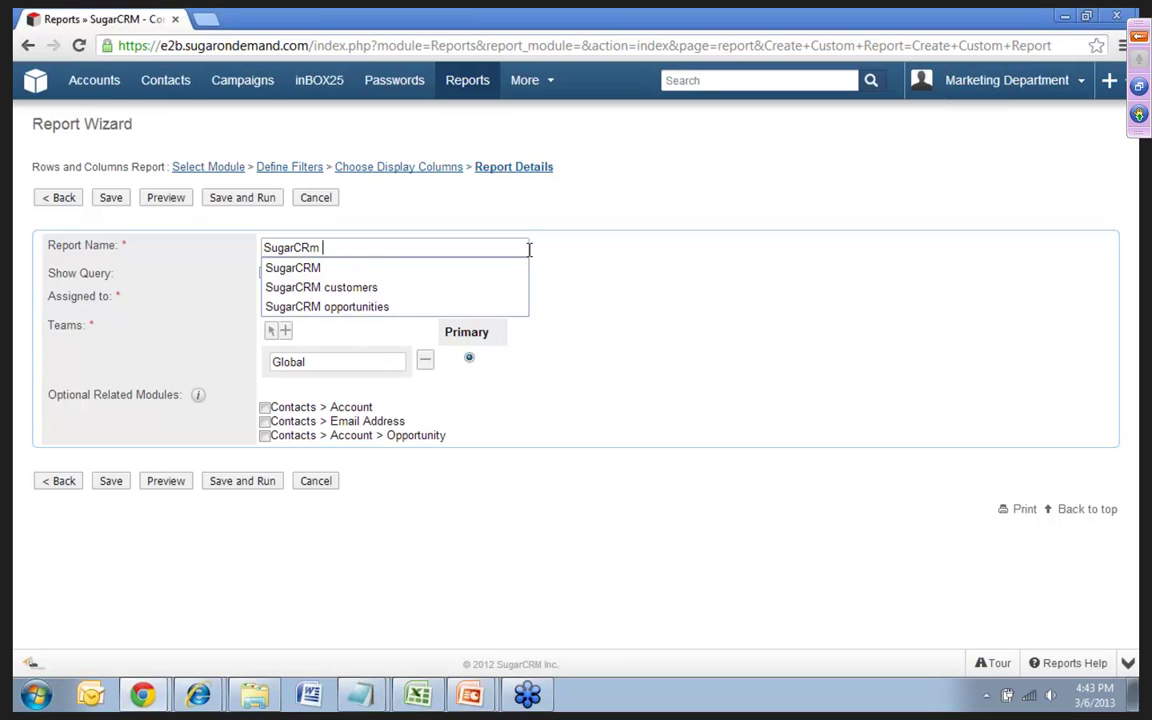
text( Customer)
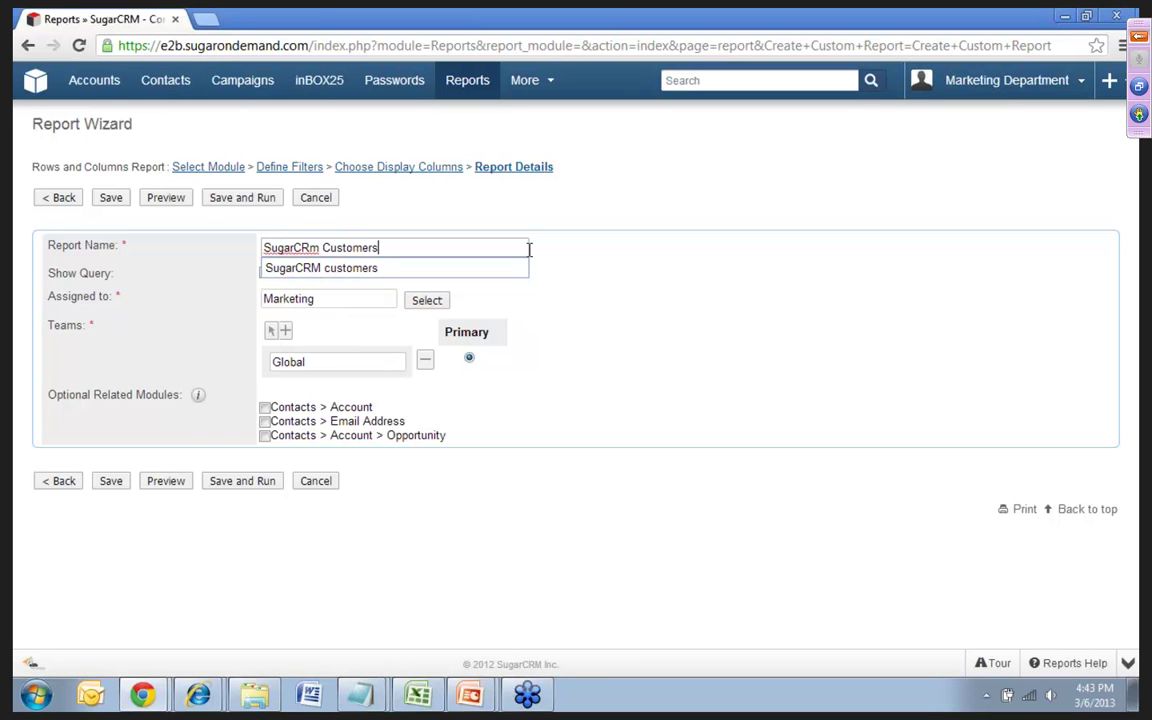
text(s )
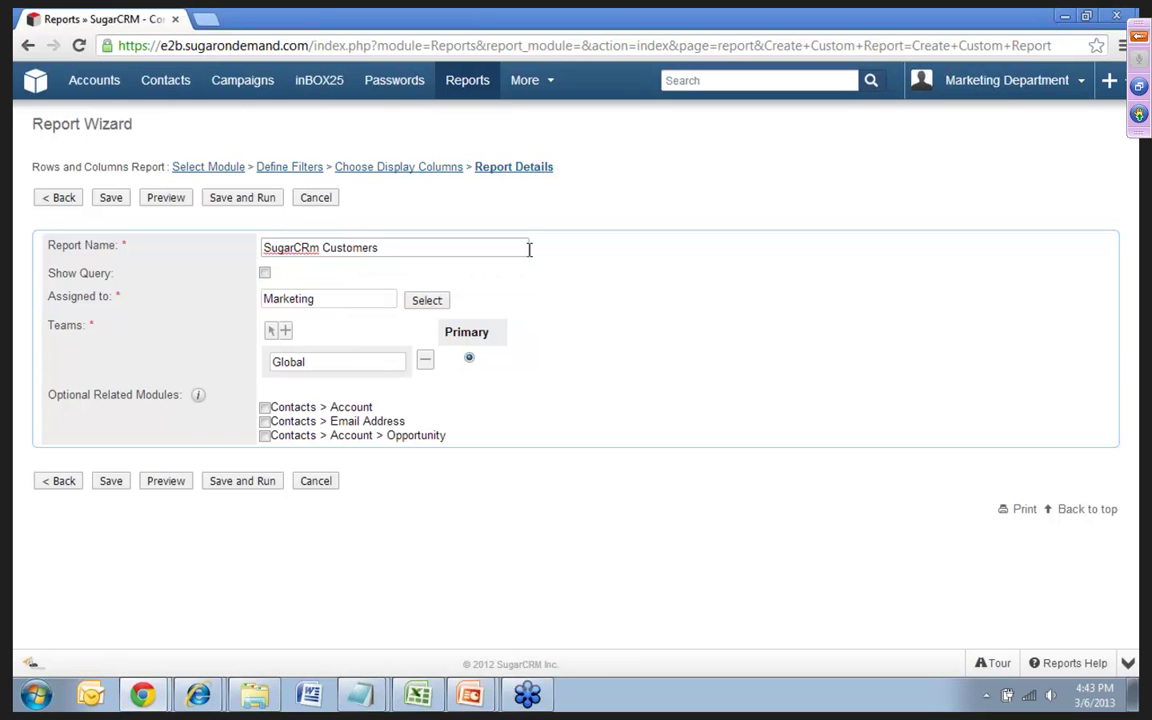
text(& Prospects in Ohoi)
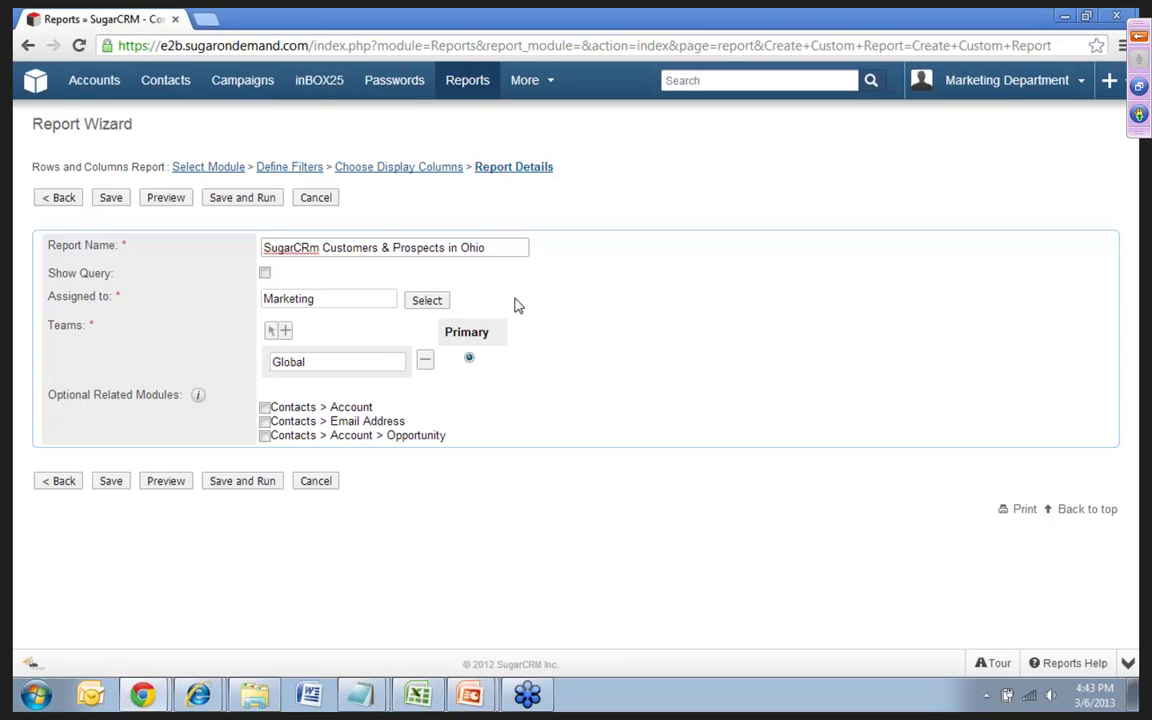
Make Contacts > Account, Contacts > Email Address and Contacts > Account > Opportunity optional related modules, and save and run the report.
click(265, 407)
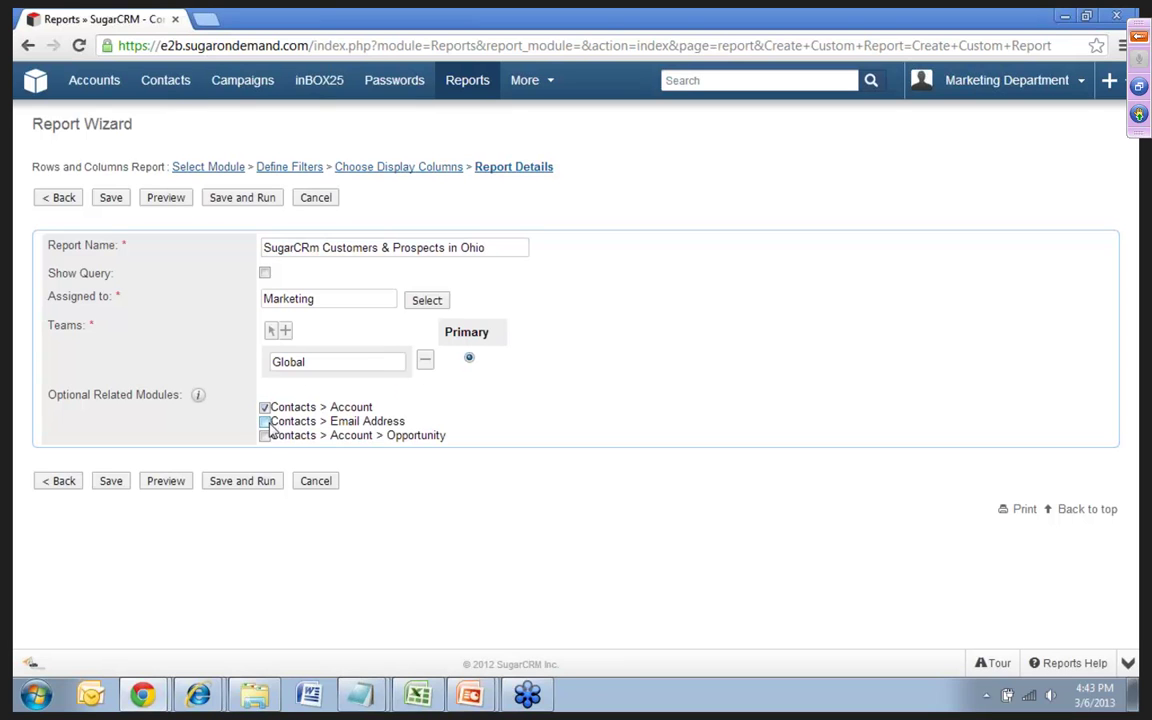
click(265, 421)
click(265, 435)
click(242, 483)
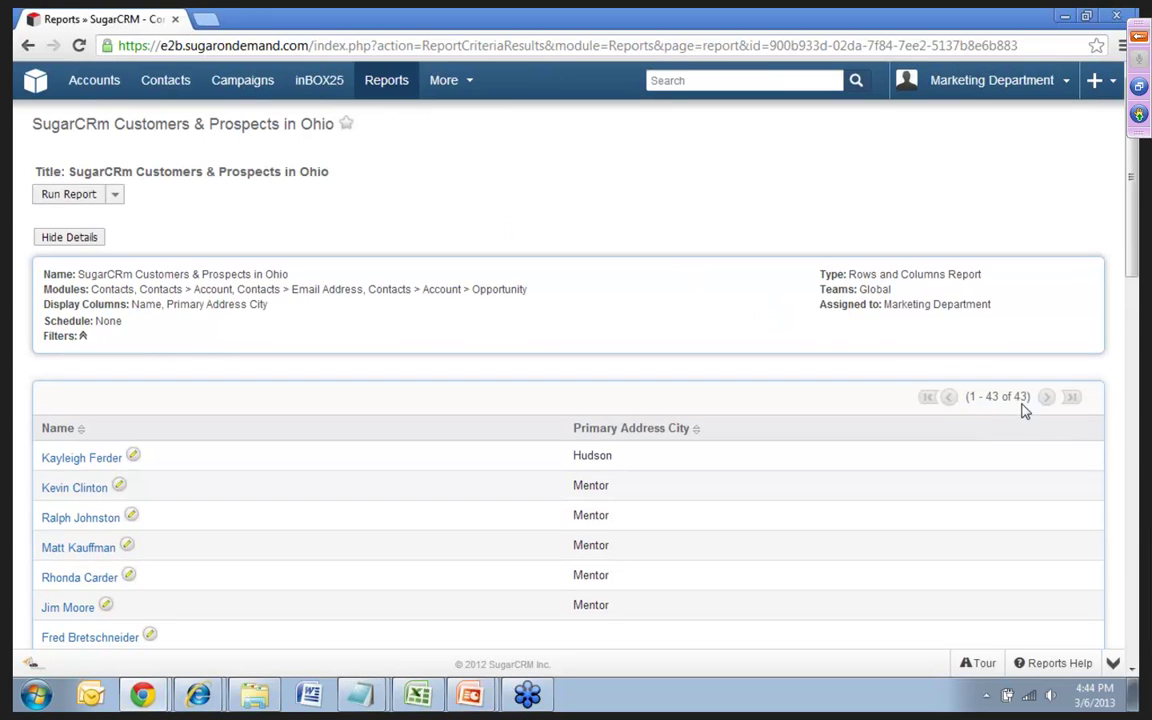
Examine the report's details and its listed contacts with their primary address cities.
scroll(1024, 410, down, 2)
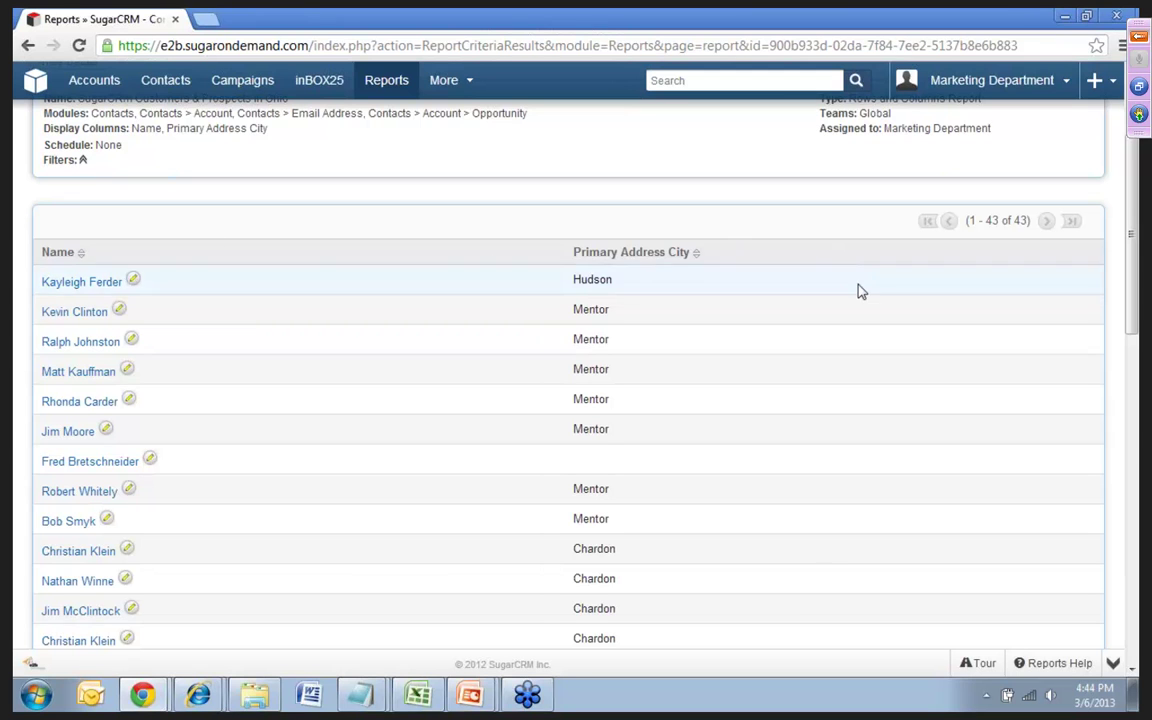
scroll(630, 190, up, 1)
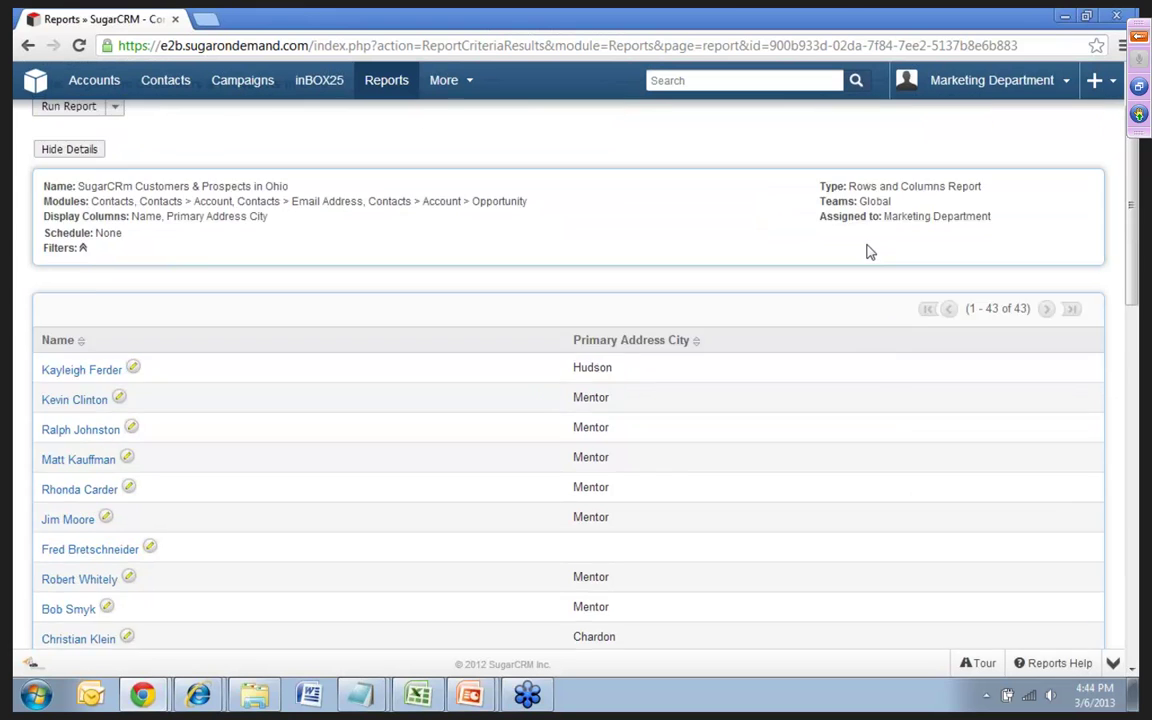
scroll(630, 190, up, 1)
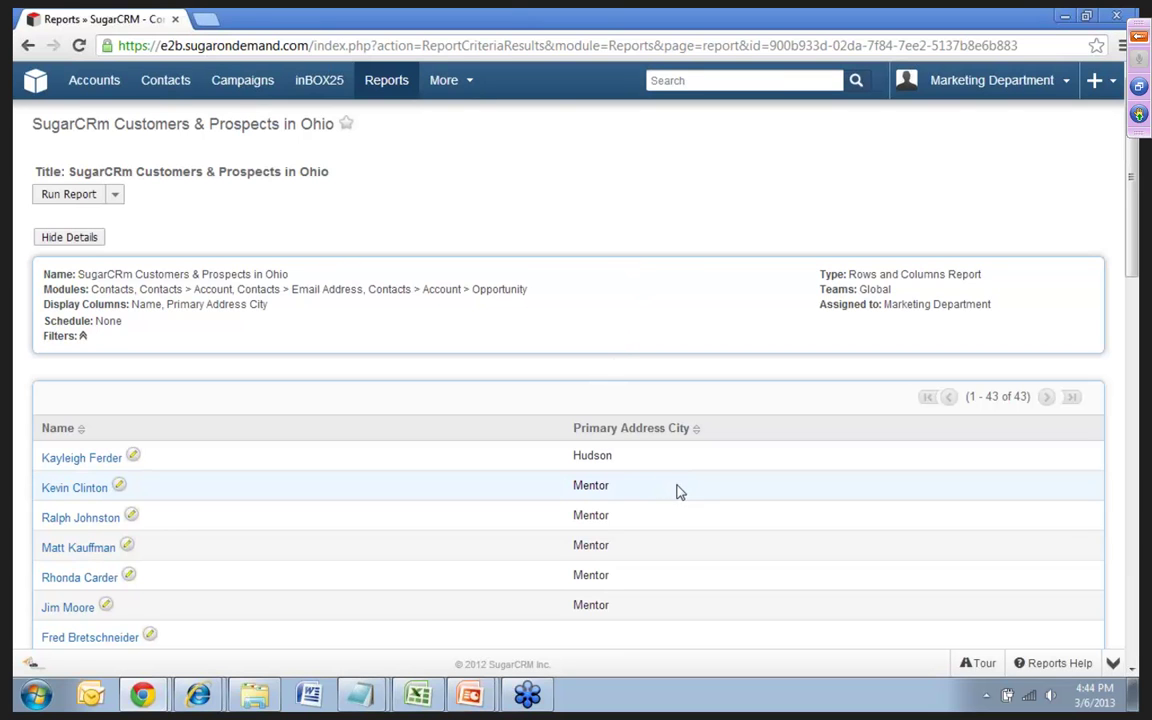
mouse_move(447, 92)
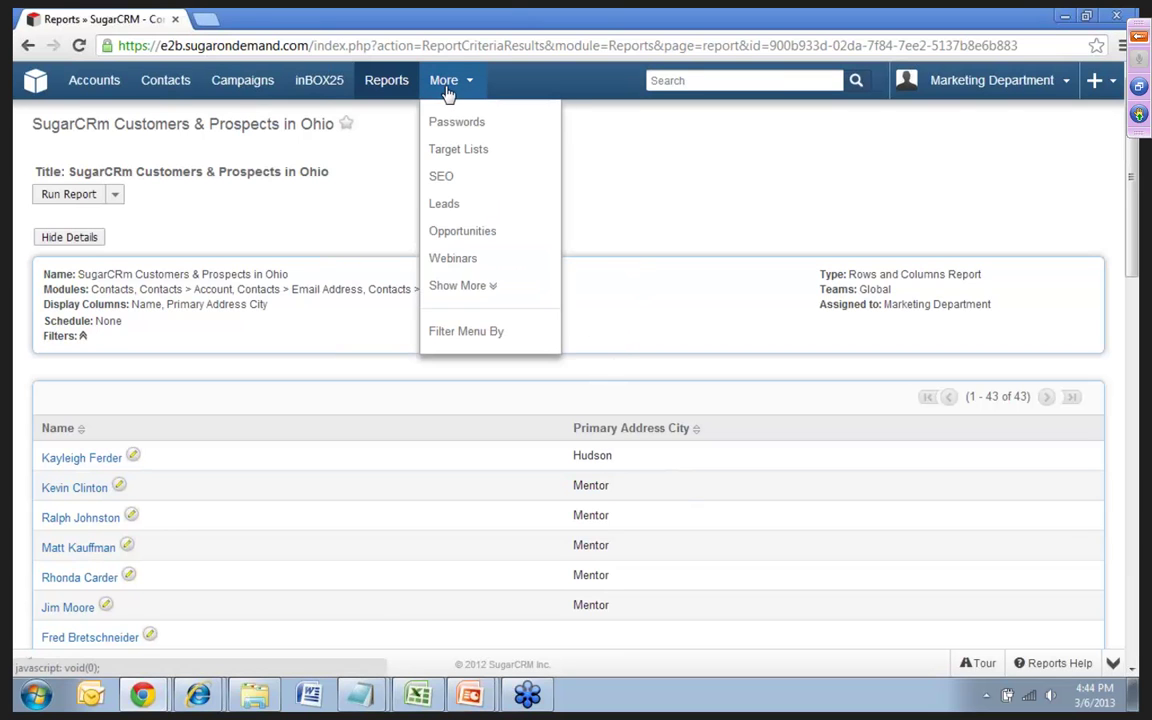
mouse_move(450, 149)
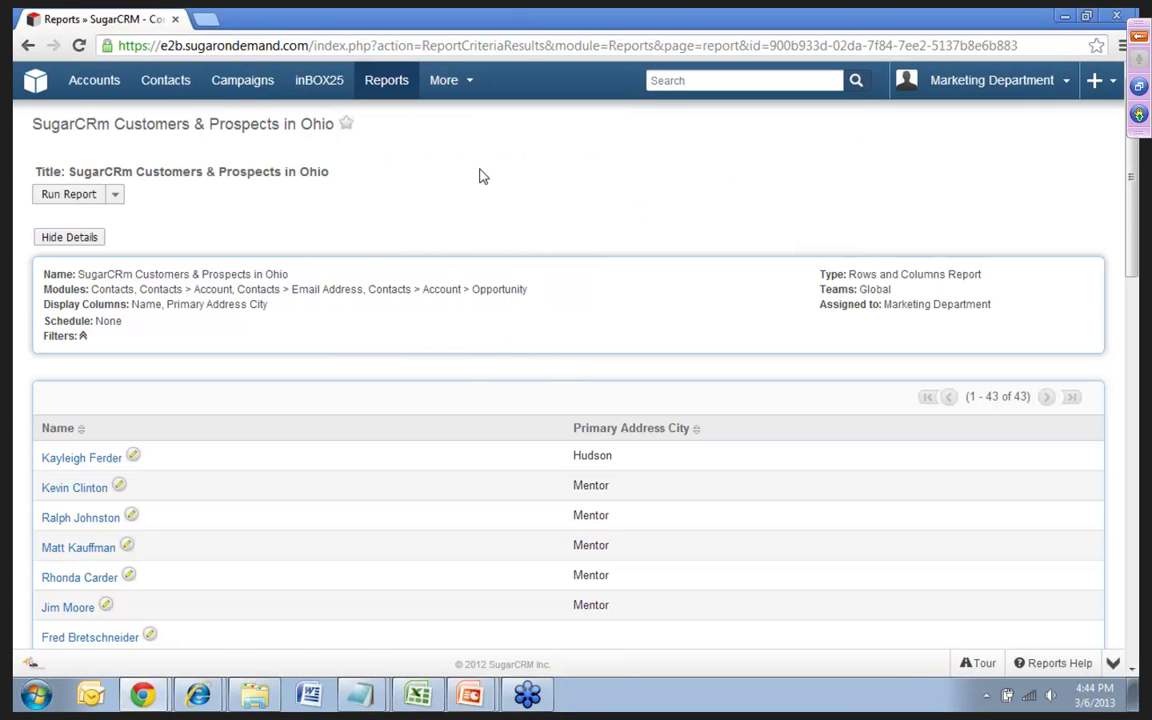
scroll(485, 150, down, 1)
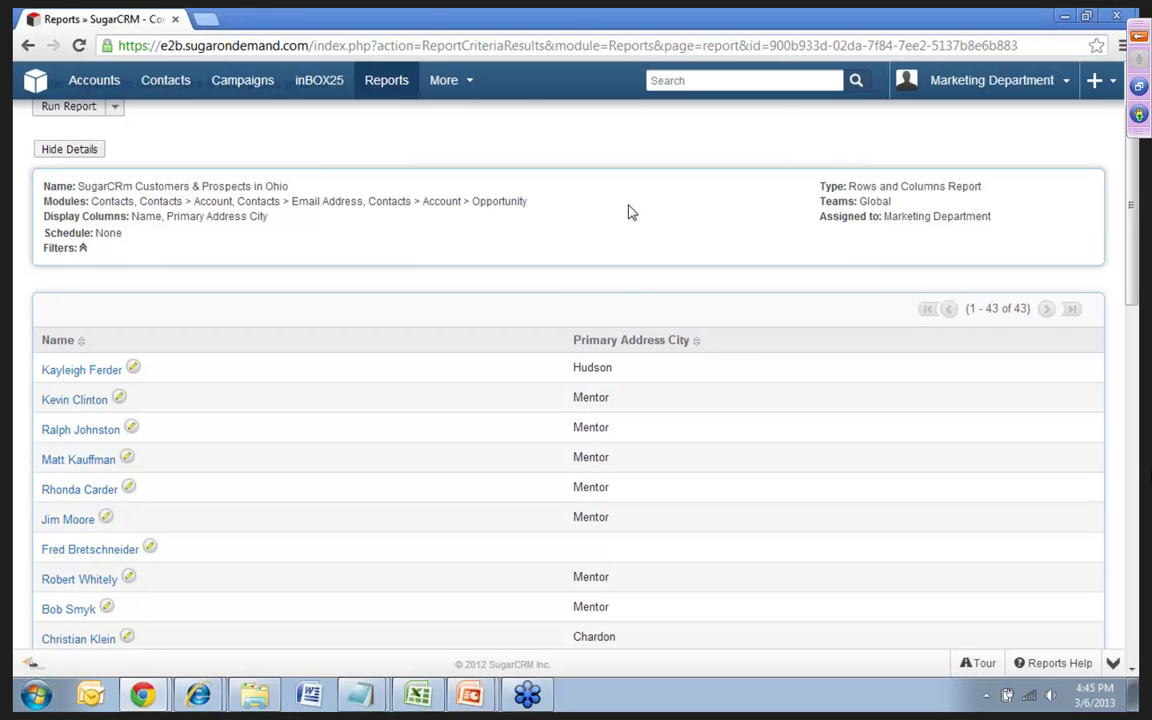
scroll(628, 212, down, 1)
scroll(628, 212, down, 1)
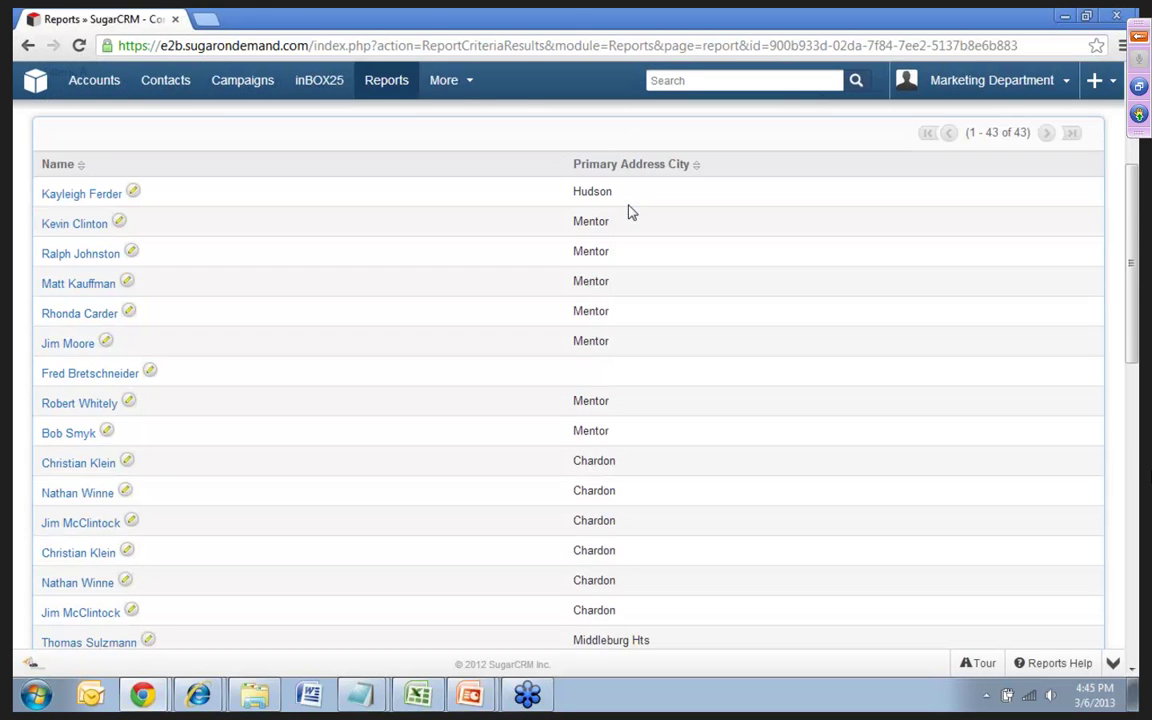
scroll(591, 221, down, 3)
Switch to the PowerPoint slide show "Segment your CRM" and advance past the Live Demo slide.
mouse_move(470, 683)
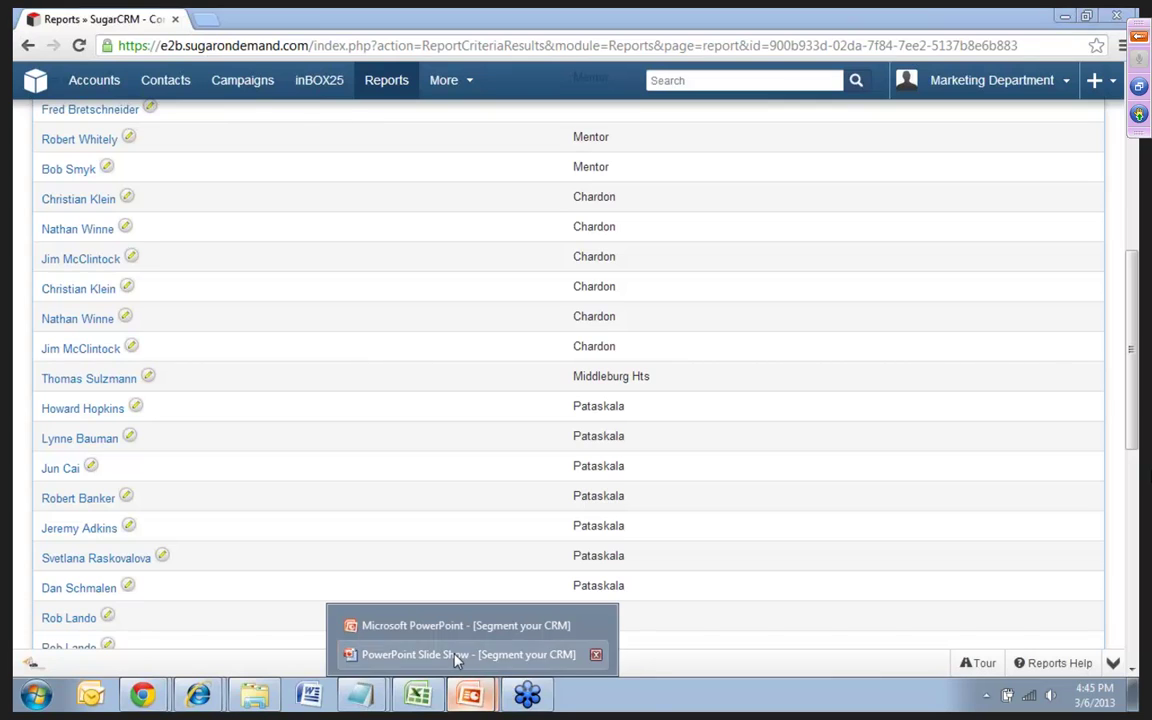
click(455, 655)
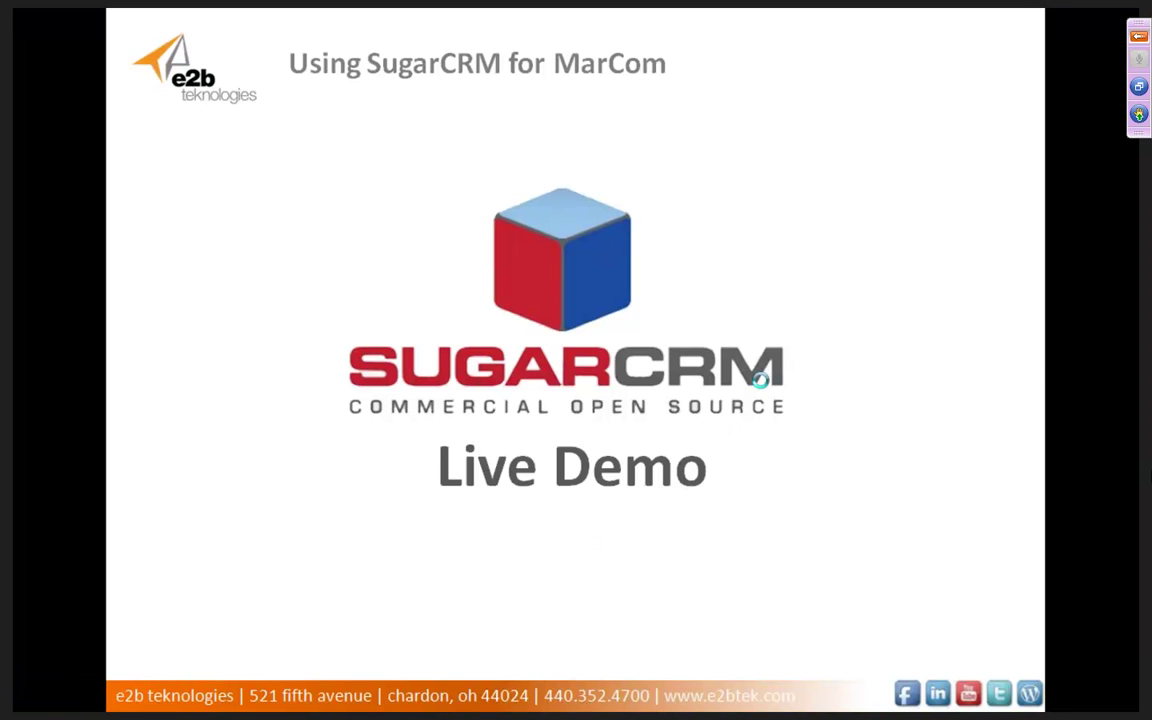
click(763, 378)
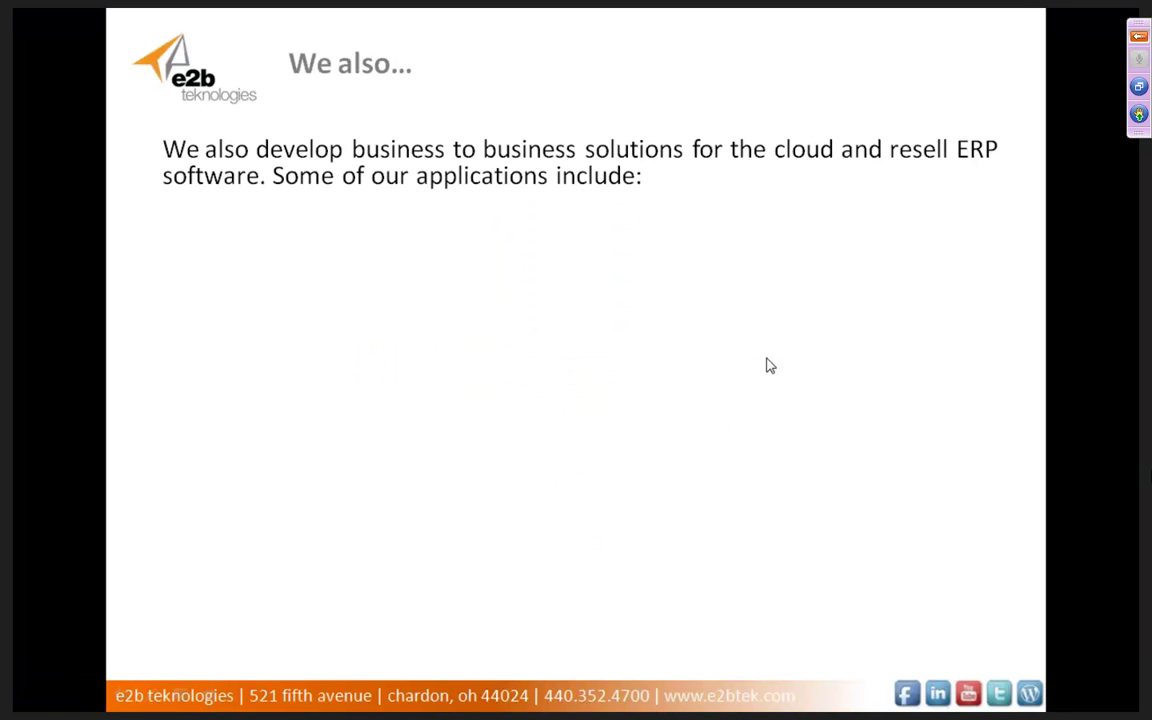